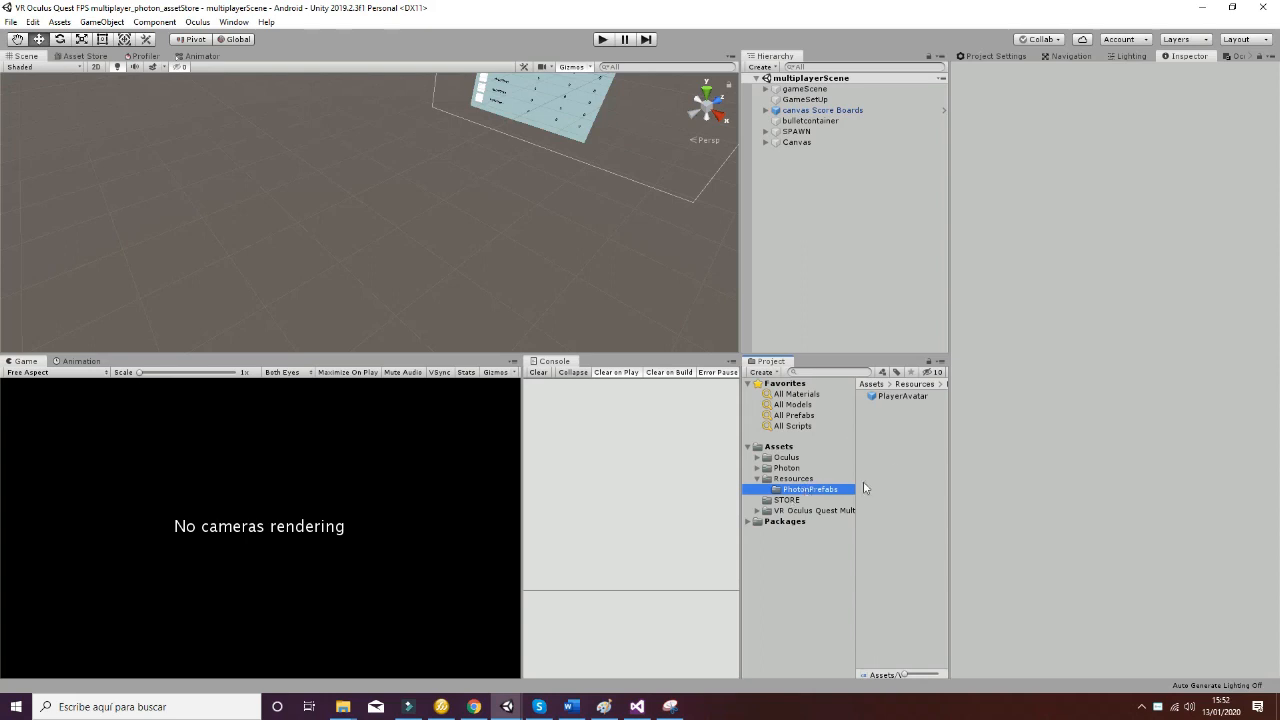
Step: Open the PlayerAvatar prefab from the PhotonPrefabs folder and collapse its Avatar Set Up and Player Health components
{"action": "double_click", "coordinate": [893, 398]}
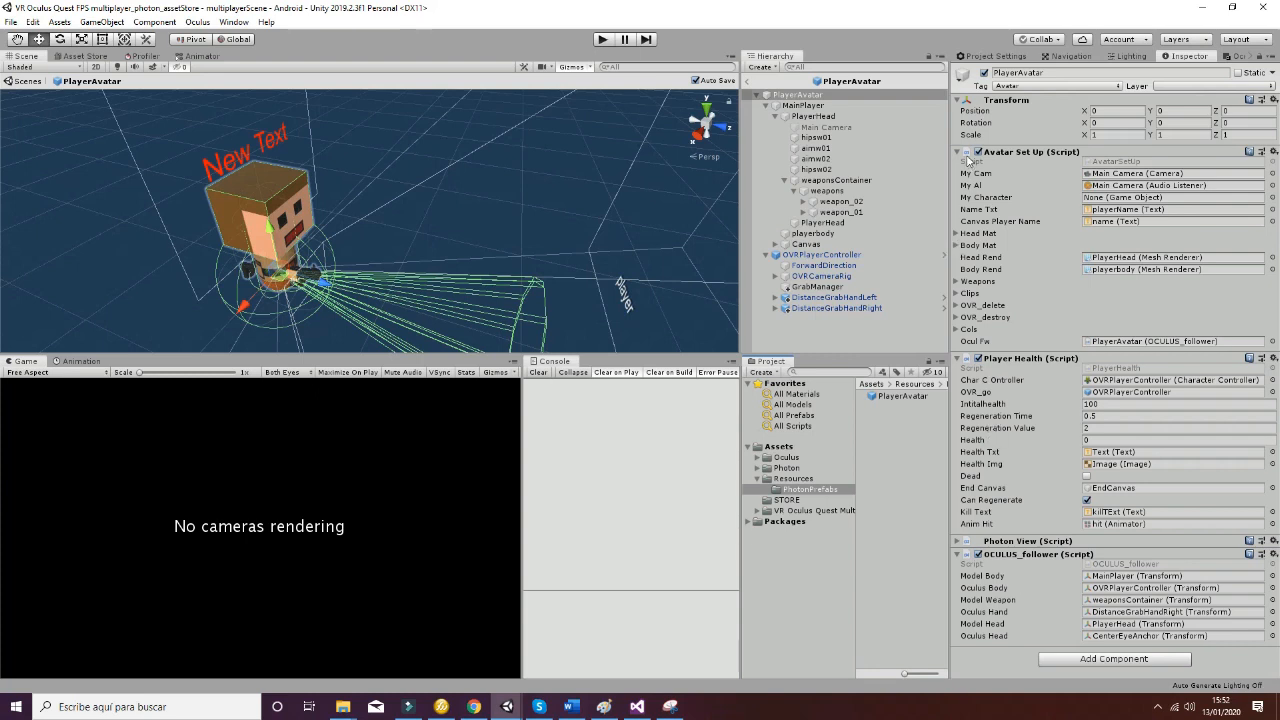
{"action": "left_click", "coordinate": [957, 152]}
{"action": "left_click", "coordinate": [957, 166]}
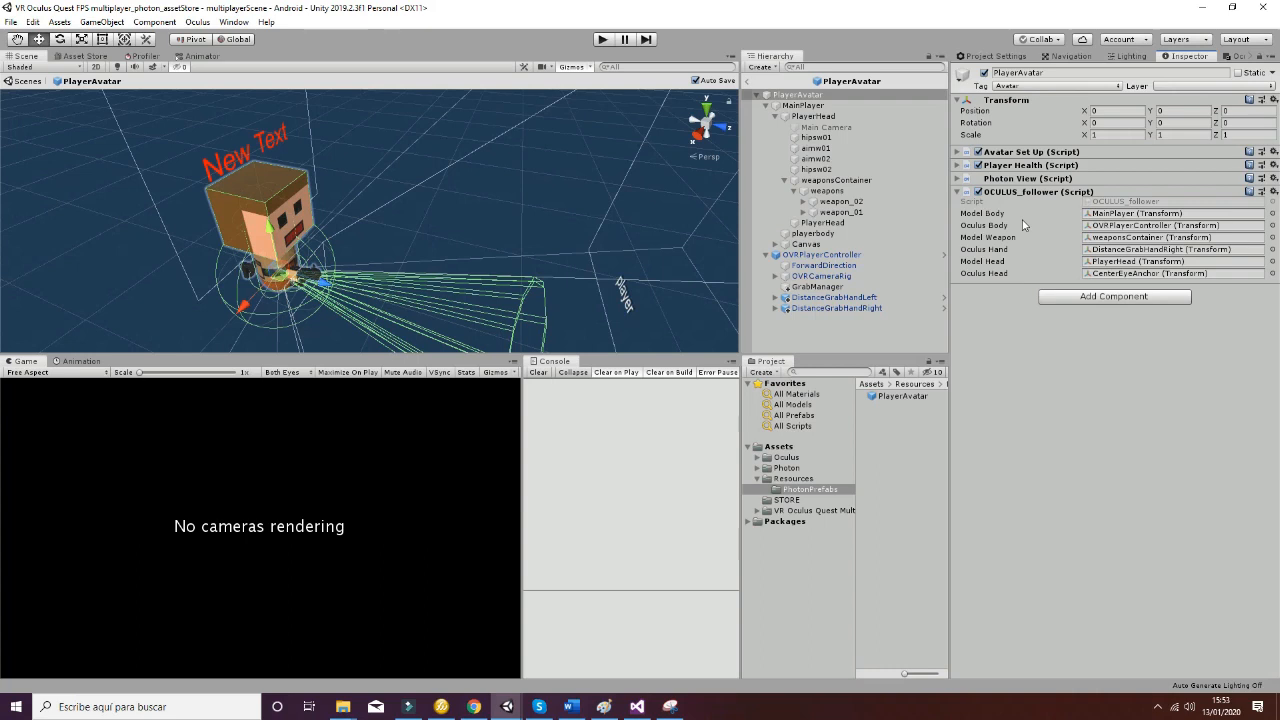
Step: Examine the components of the MainPlayer and PlayerHead objects in the PlayerAvatar prefab
{"action": "left_click", "coordinate": [805, 108]}
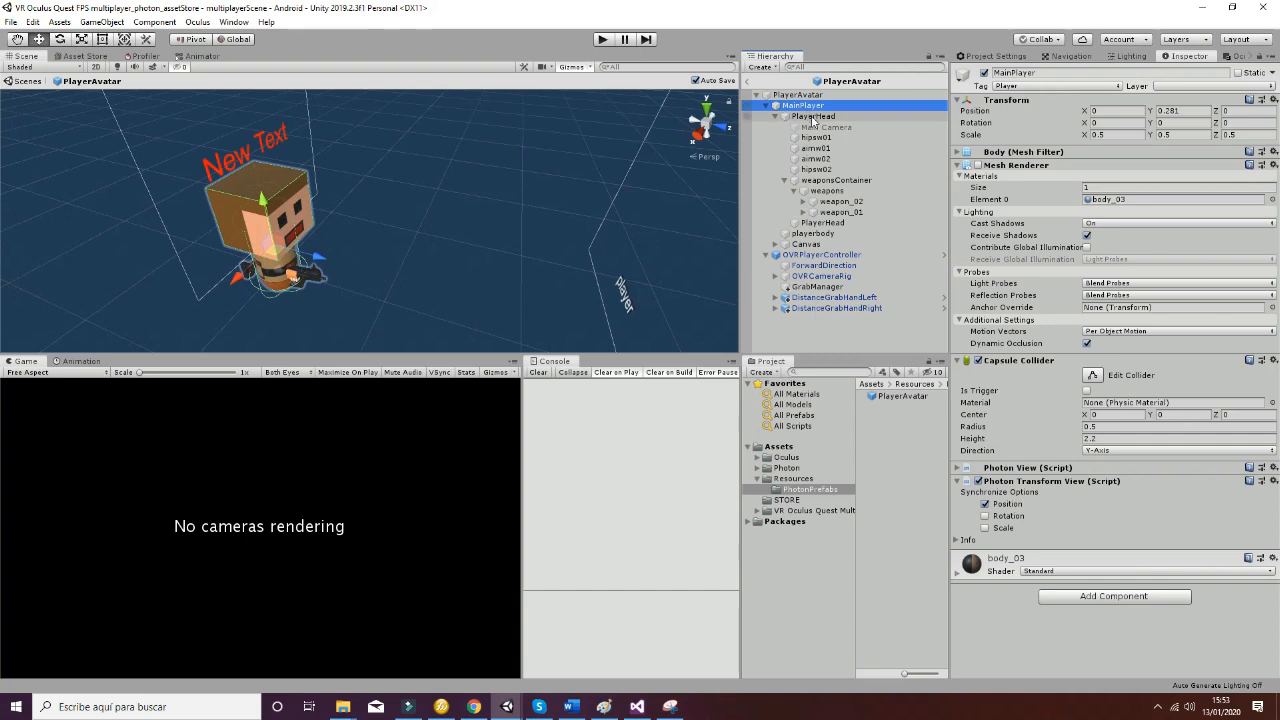
{"action": "left_click", "coordinate": [814, 118]}
{"action": "left_click", "coordinate": [804, 105]}
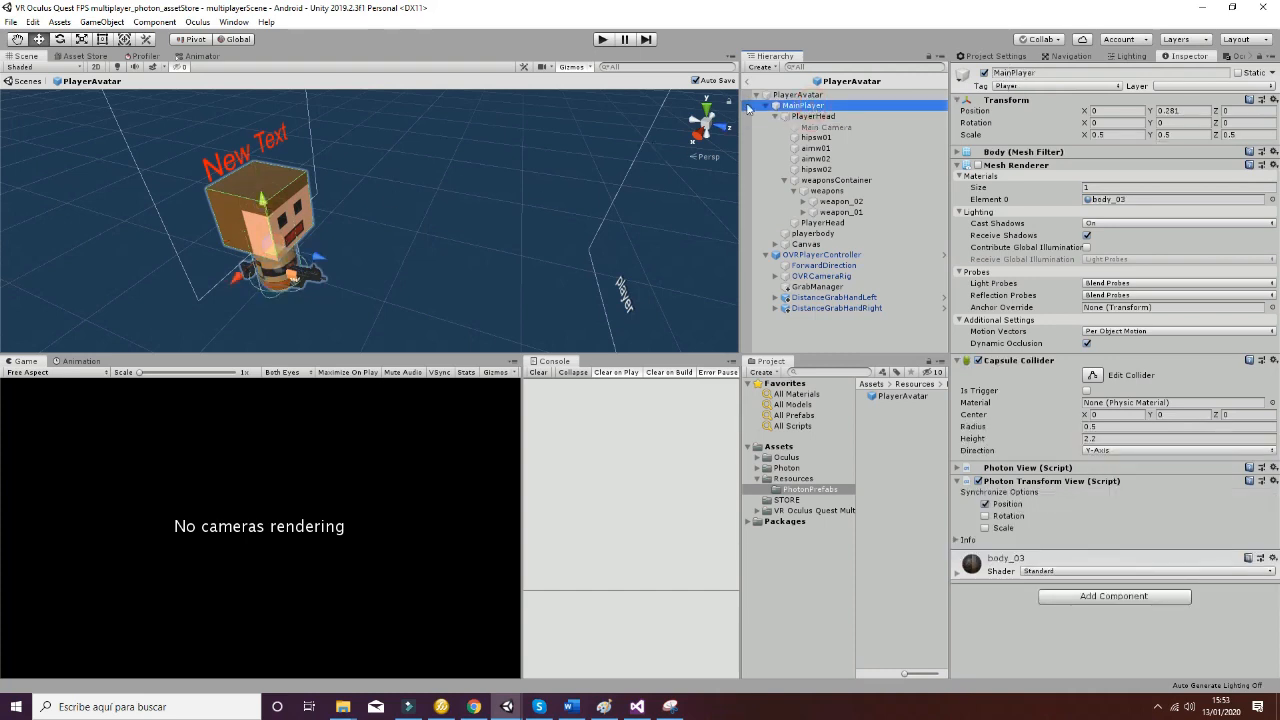
{"action": "left_click", "coordinate": [822, 117]}
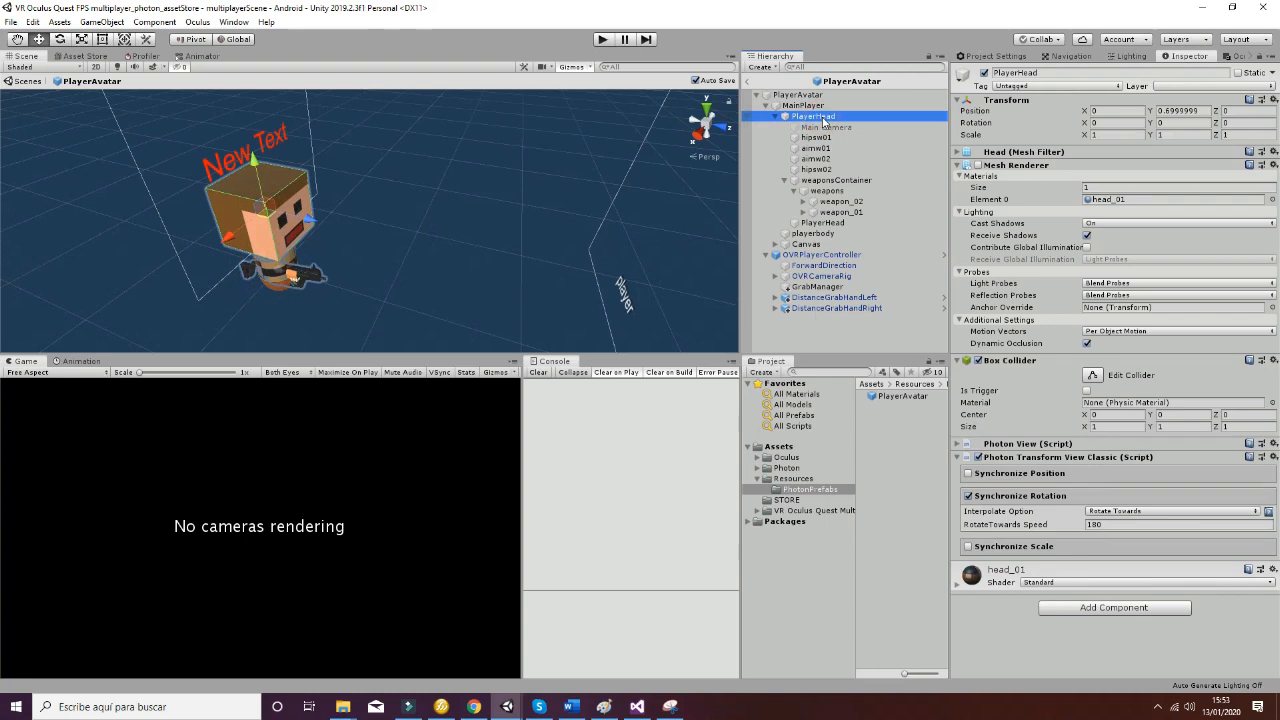
{"action": "left_click_drag", "start_coordinate": [381, 220], "coordinate": [454, 203], "text": "alt"}
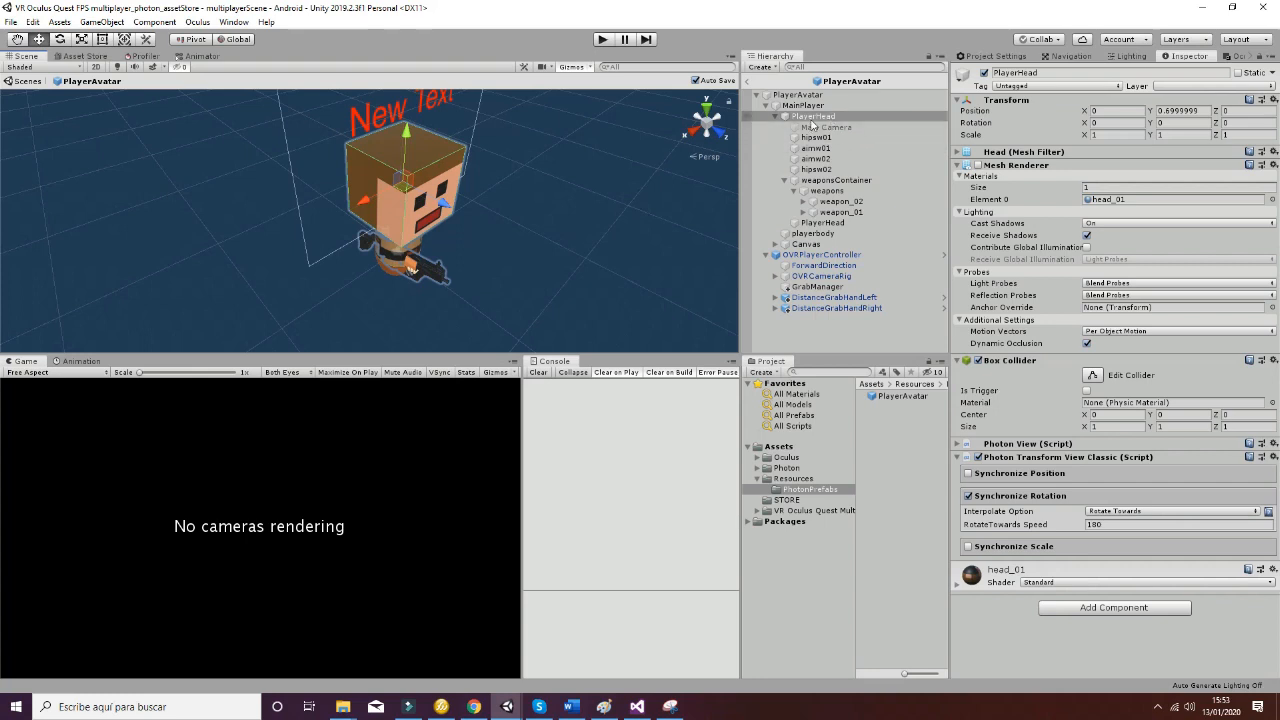
Step: Inspect the weaponsContainer, weapons, weapon_01 and weapon_02 objects under PlayerHead, including the children of weapon_01
{"action": "left_click", "coordinate": [838, 180]}
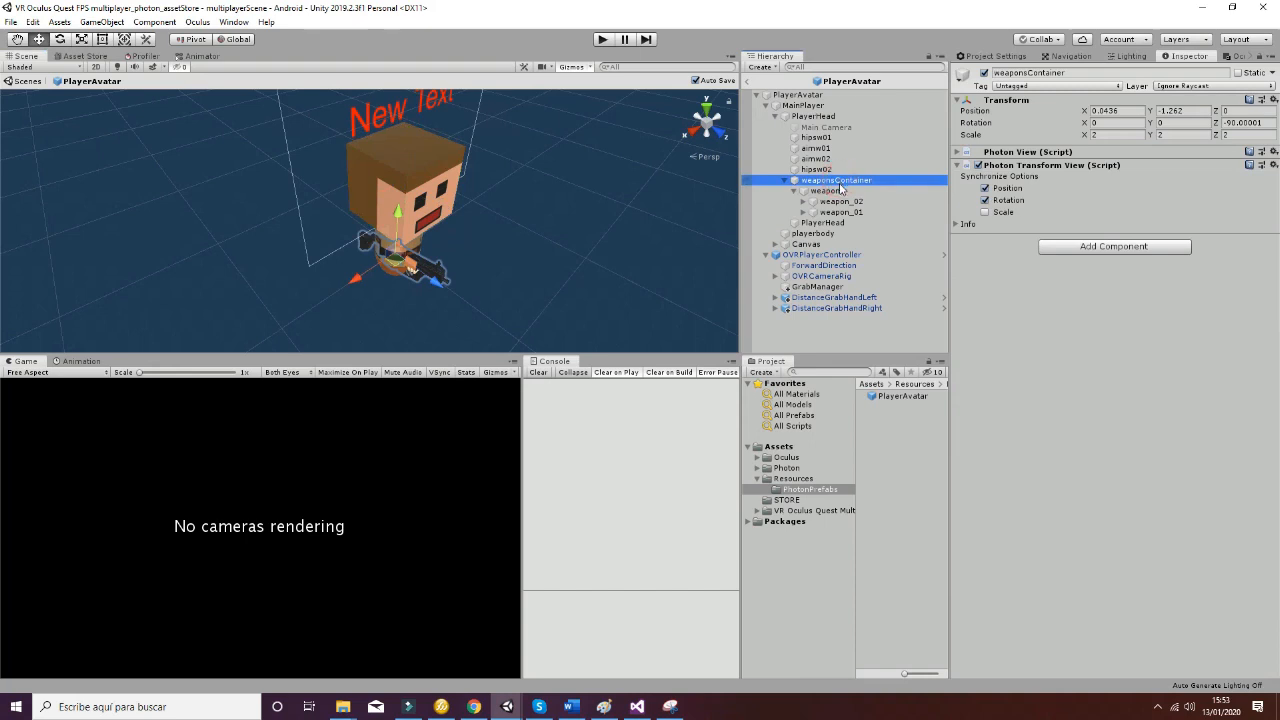
{"action": "left_click", "coordinate": [828, 191]}
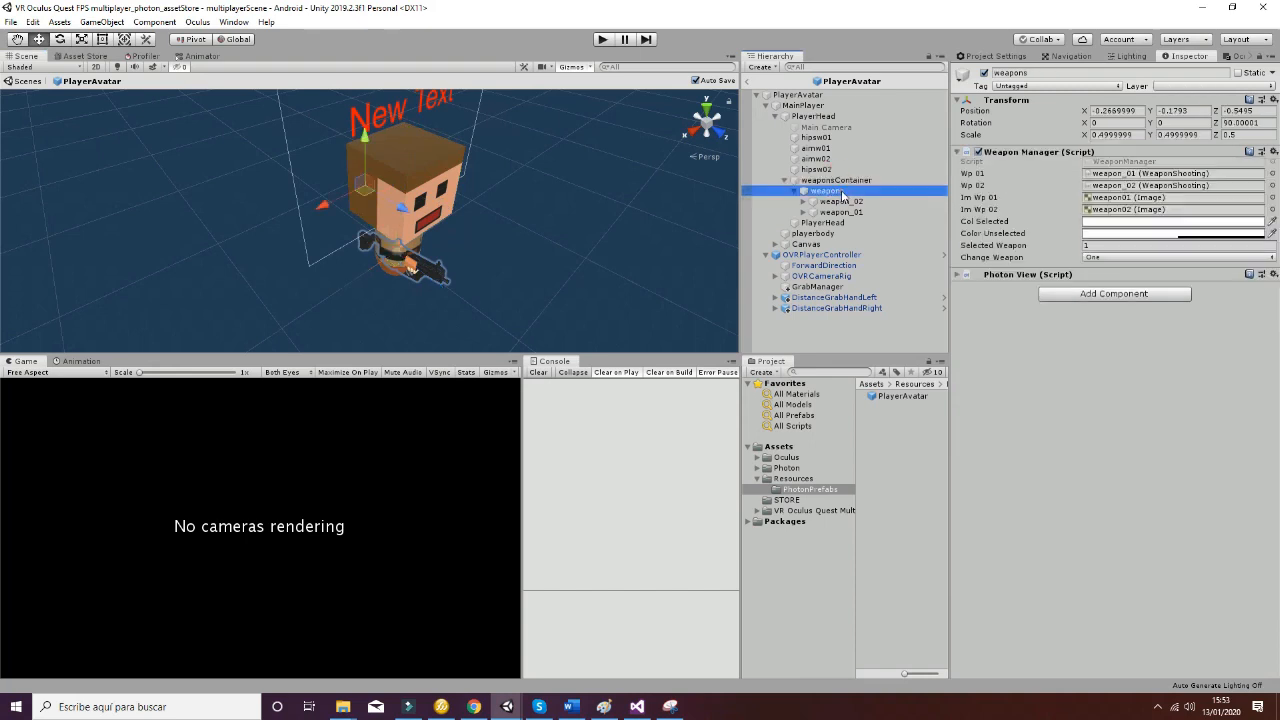
{"action": "left_click", "coordinate": [844, 204]}
{"action": "left_click", "coordinate": [848, 216]}
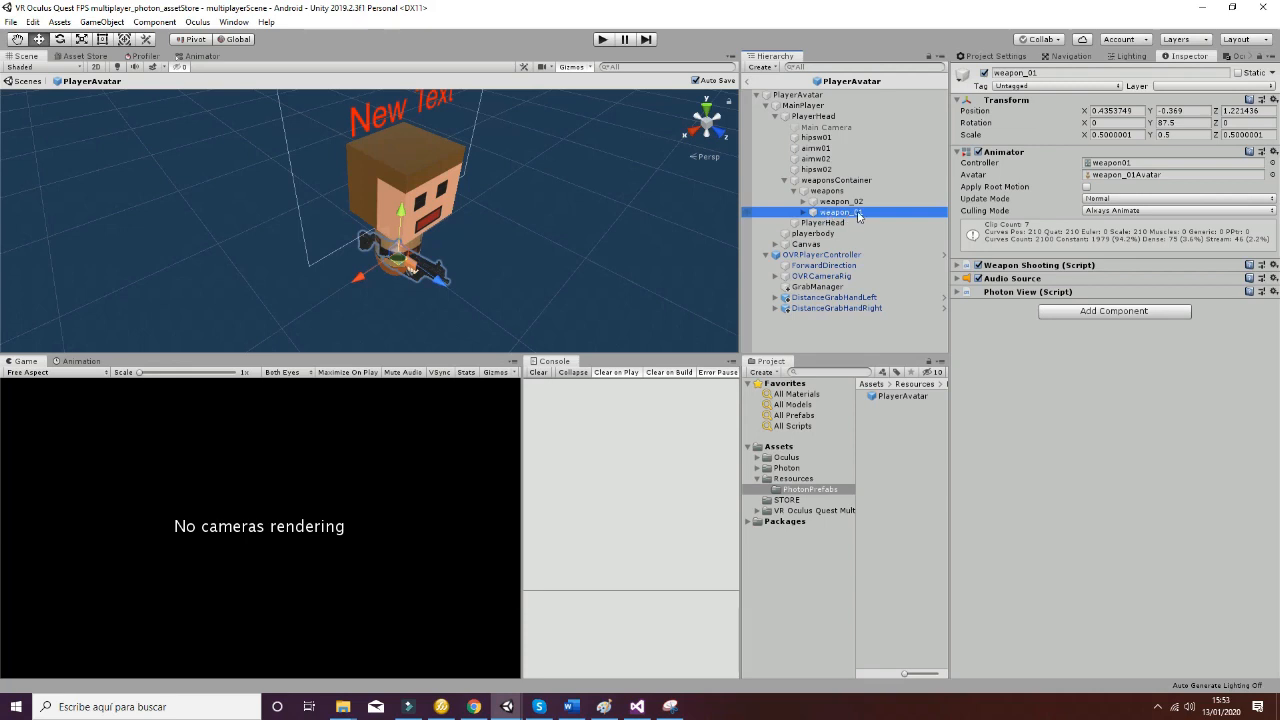
{"action": "left_click", "coordinate": [857, 203]}
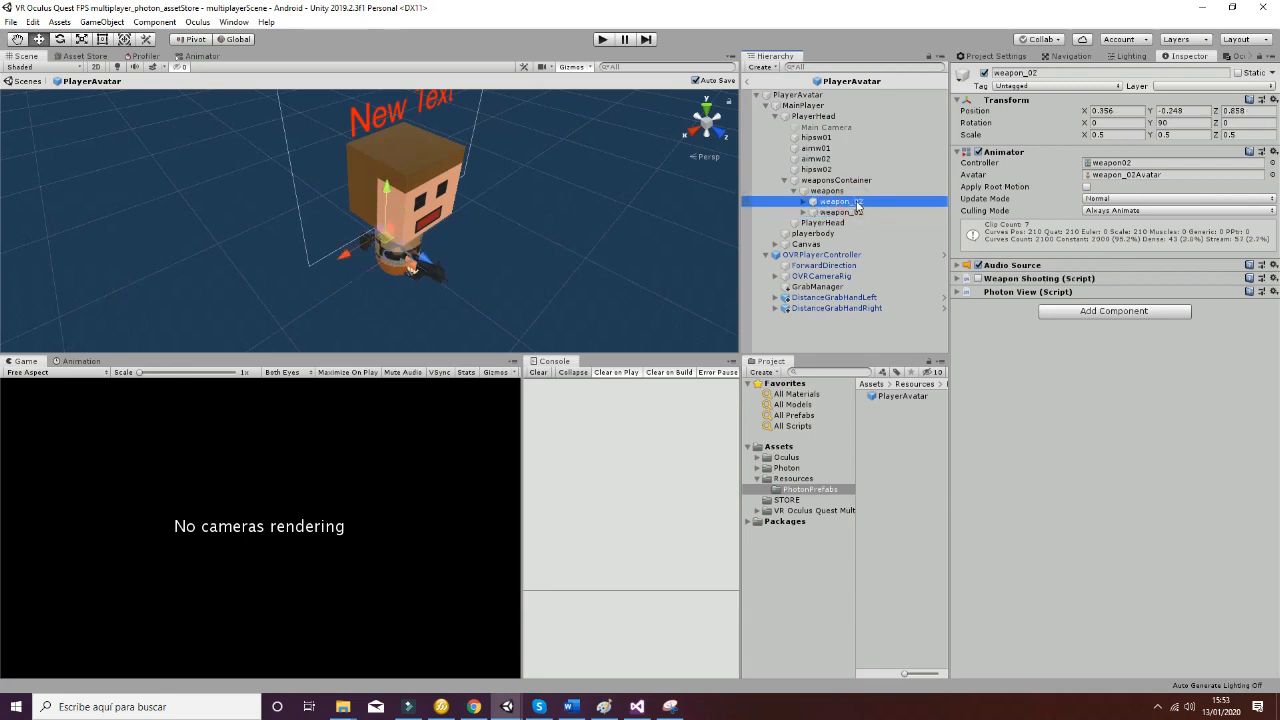
{"action": "left_click", "coordinate": [805, 213]}
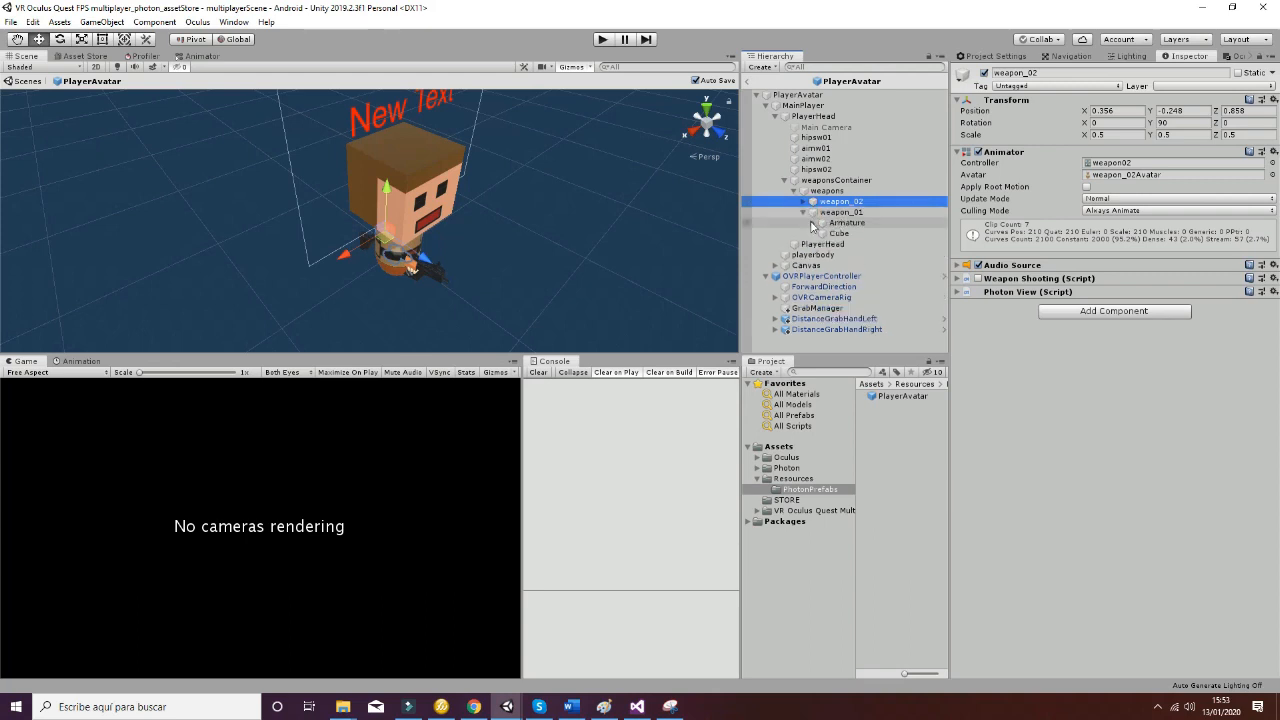
{"action": "left_click", "coordinate": [804, 212]}
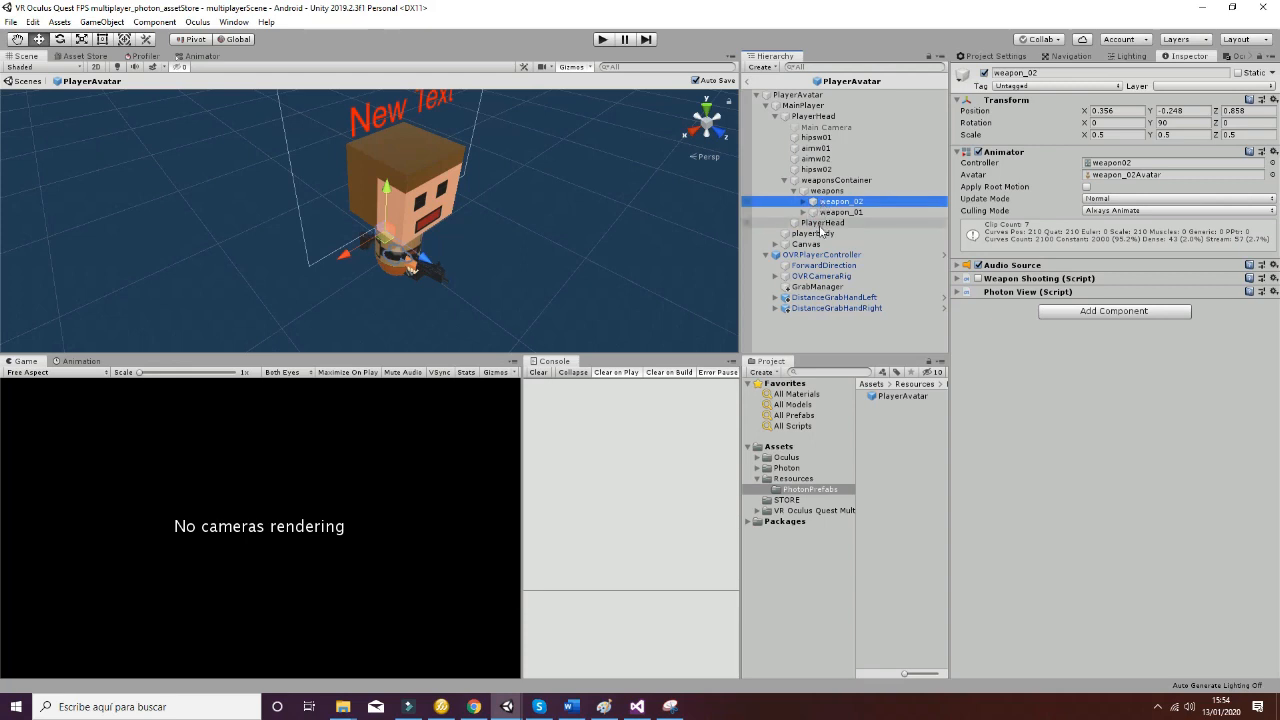
Step: Collapse MainPlayer, inspect OVRPlayerController, and expand its OVRCameraRig hierarchy down to the contents of CenterEyeAnchor
{"action": "left_click", "coordinate": [766, 105]}
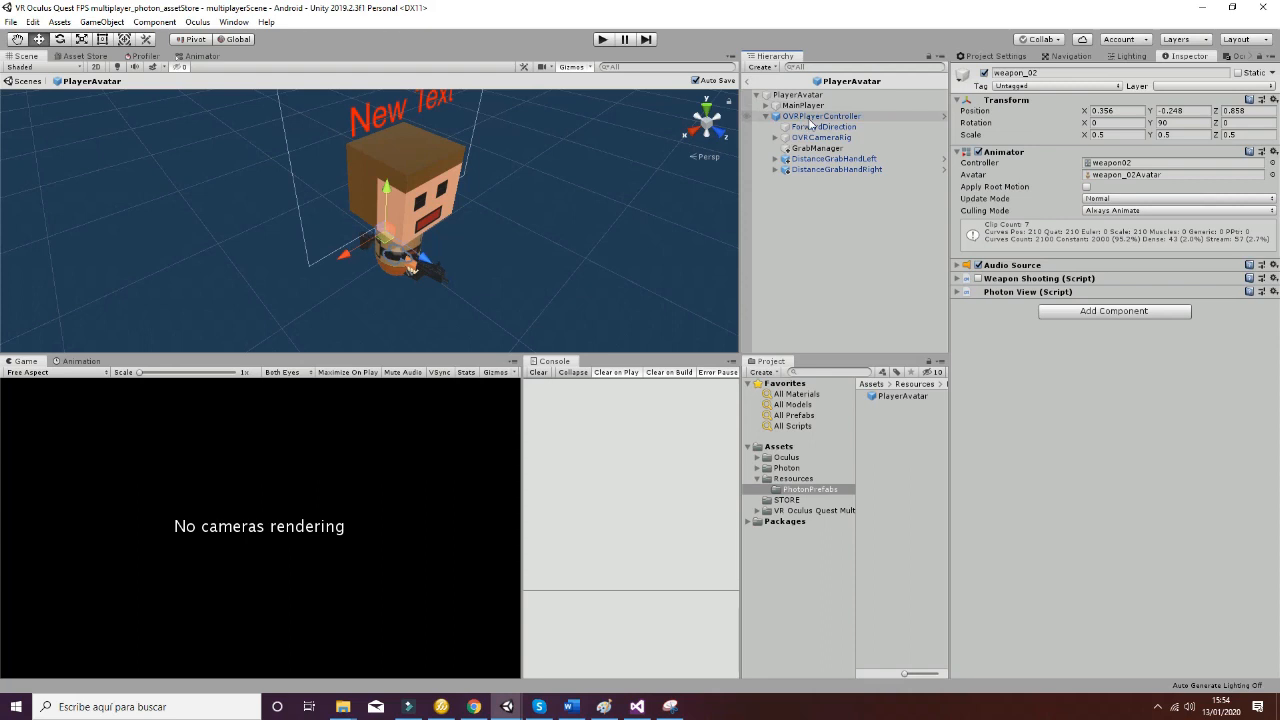
{"action": "left_click", "coordinate": [810, 117]}
{"action": "middle_click_drag", "start_coordinate": [609, 288], "coordinate": [575, 198]}
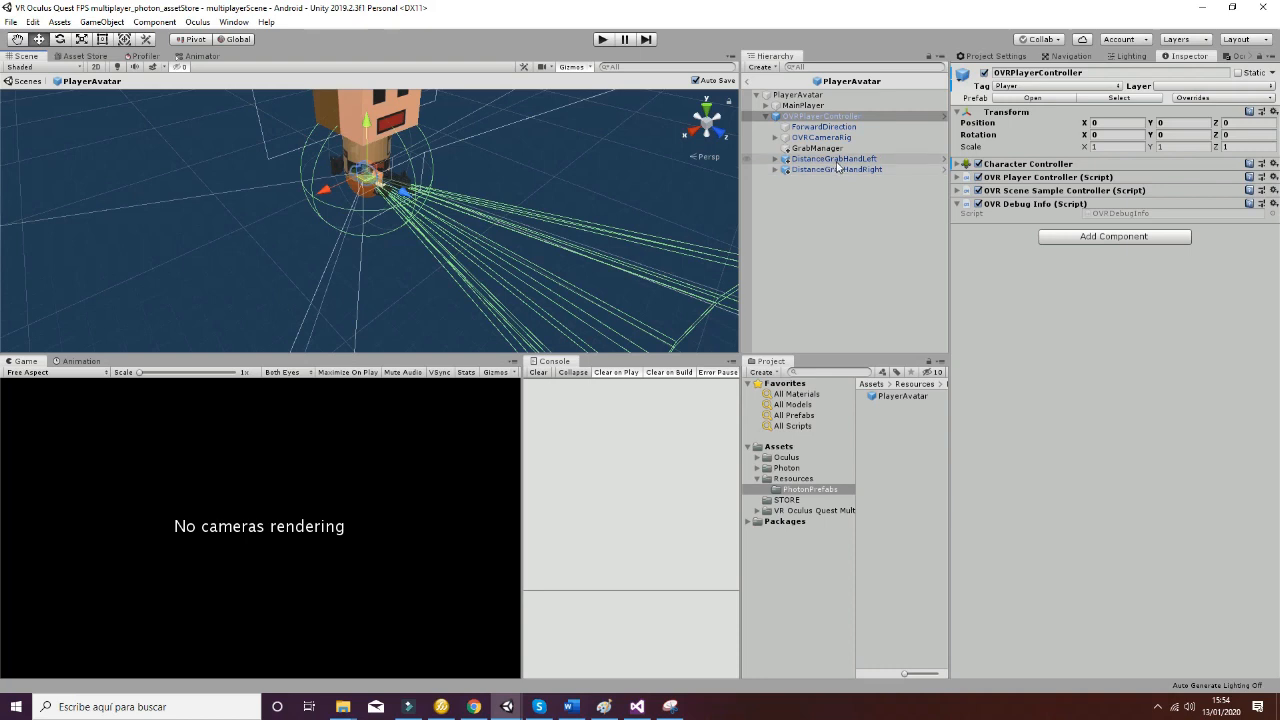
{"action": "left_click", "coordinate": [777, 139]}
{"action": "left_click", "coordinate": [785, 148]}
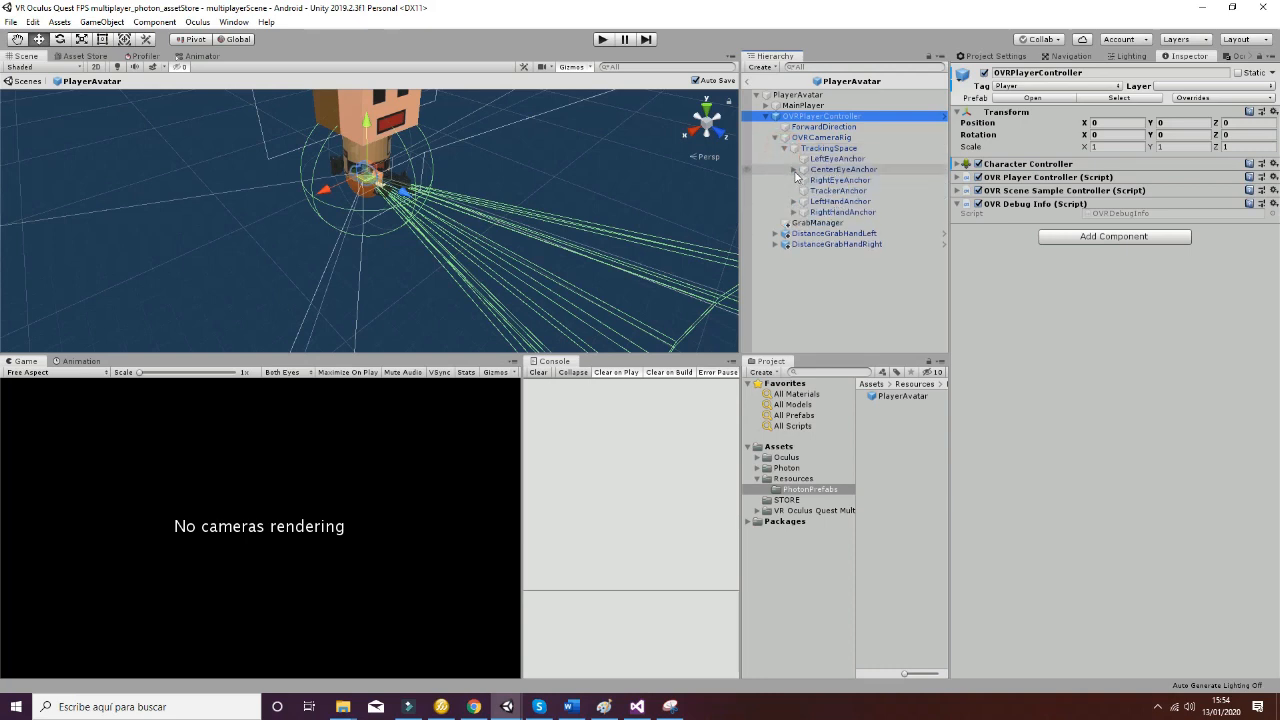
{"action": "left_click", "coordinate": [794, 170]}
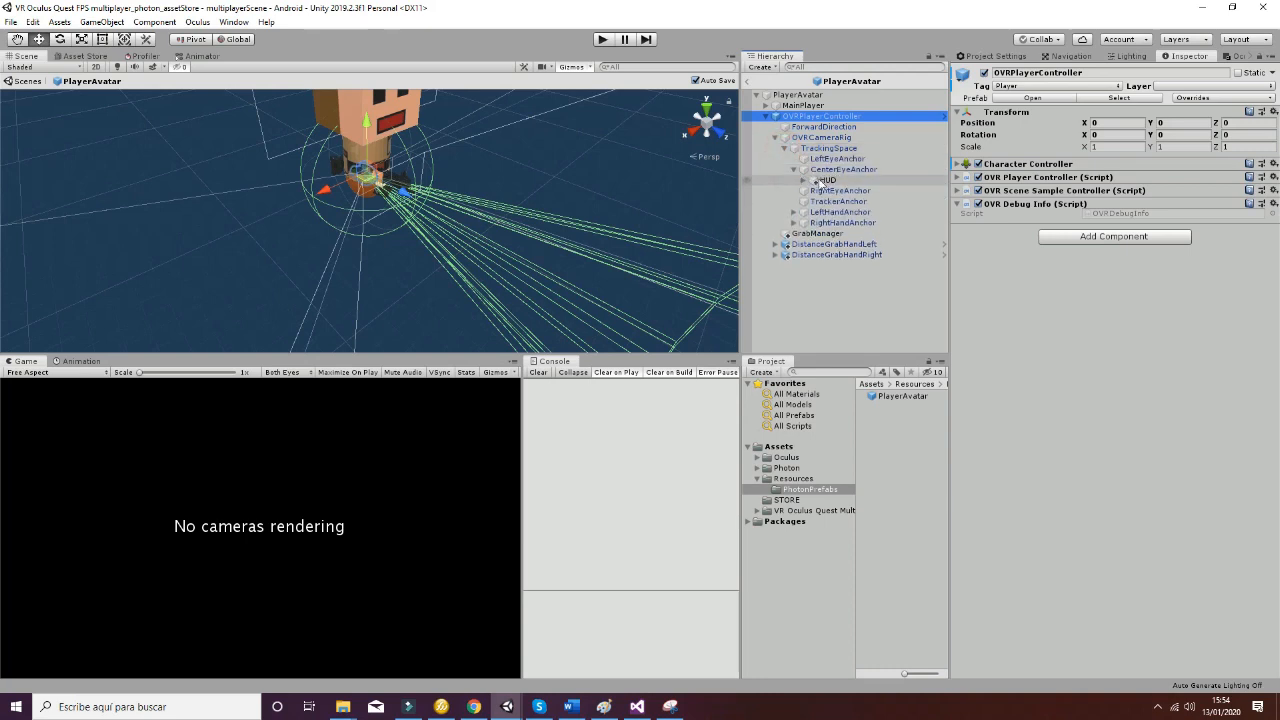
Step: Select the HUD canvas under CenterEyeAnchor and frame it in the scene to examine its layout
{"action": "left_click", "coordinate": [827, 181]}
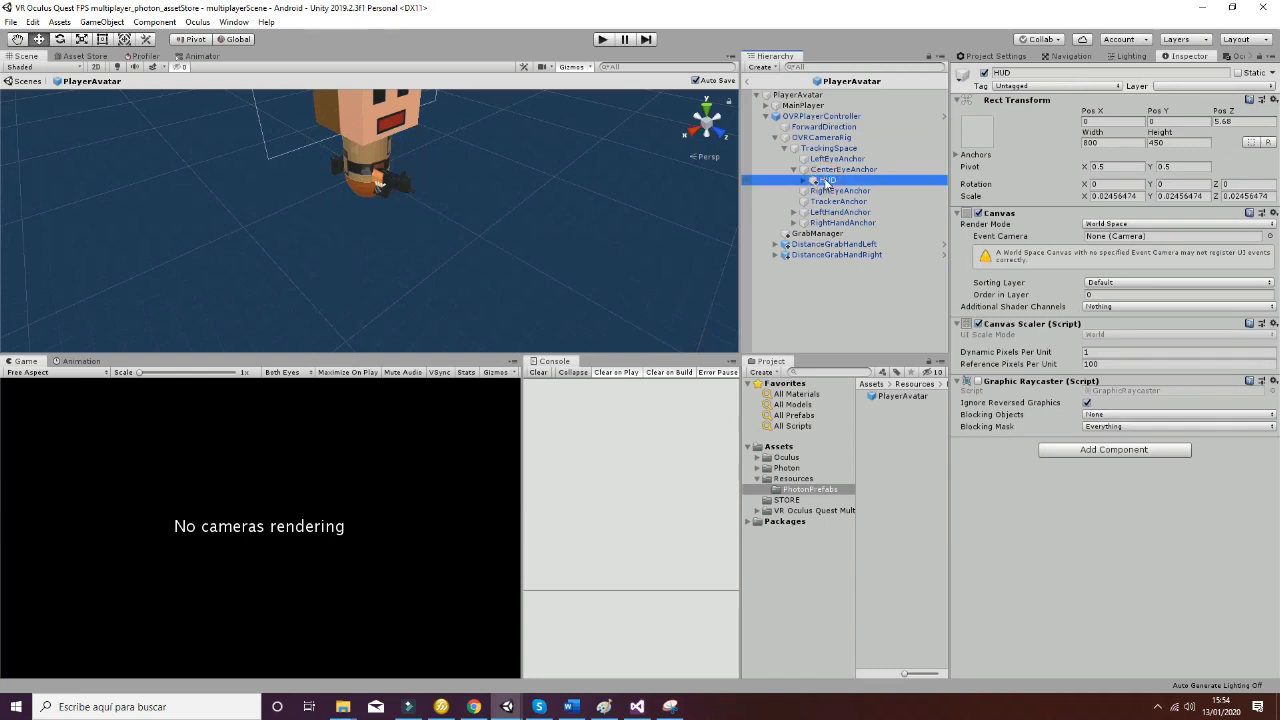
{"action": "double_click", "coordinate": [826, 182]}
{"action": "right_click_drag", "start_coordinate": [480, 257], "coordinate": [366, 289]}
{"action": "middle_click_drag", "start_coordinate": [366, 289], "coordinate": [467, 224]}
{"action": "scroll", "coordinate": [467, 224], "scroll_direction": "up", "scroll_amount": 6}
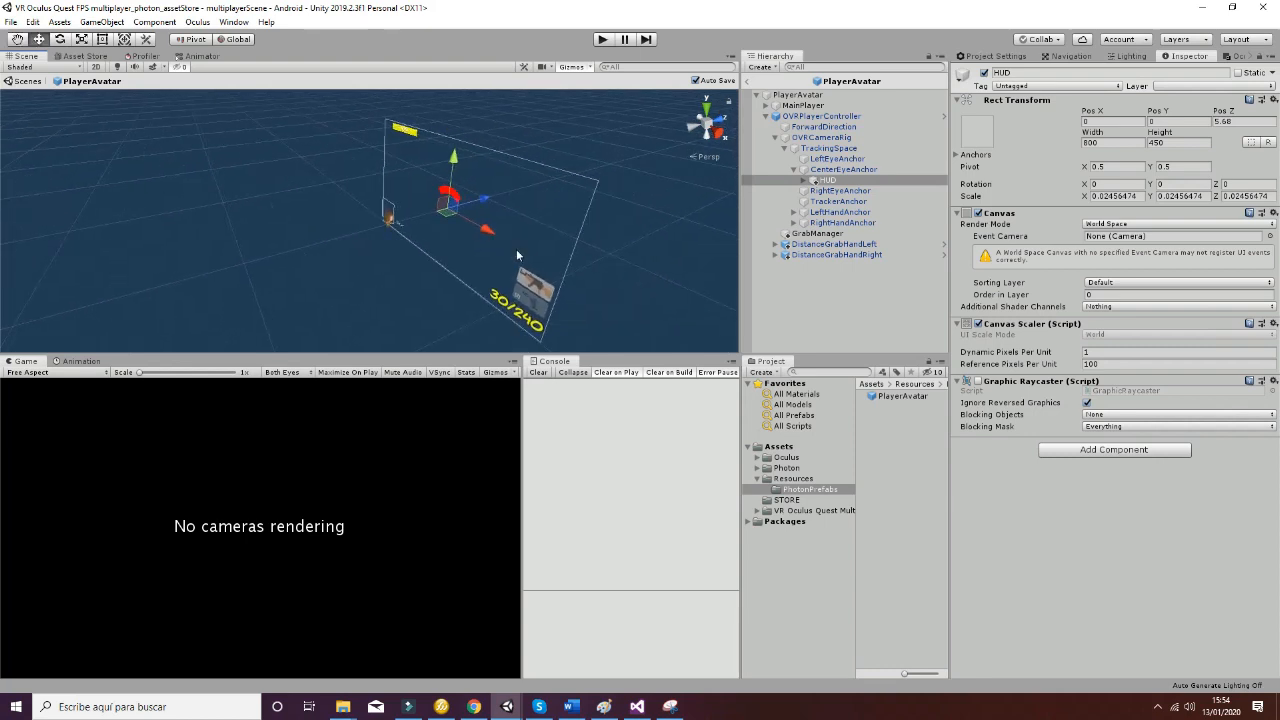
Step: Expand the HUD, inspect its bullets text object, and locate and open the settings of its UI_zdepth material
{"action": "left_click", "coordinate": [804, 181]}
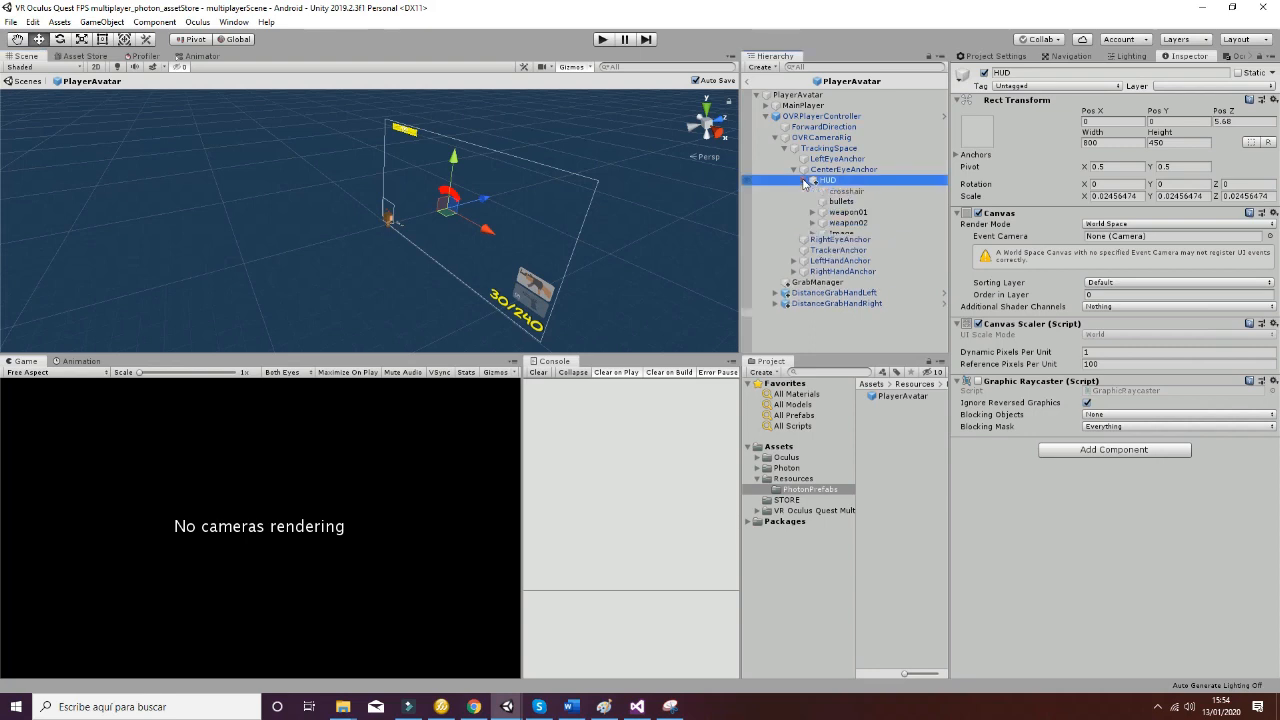
{"action": "left_click", "coordinate": [804, 181]}
{"action": "left_click", "coordinate": [836, 202]}
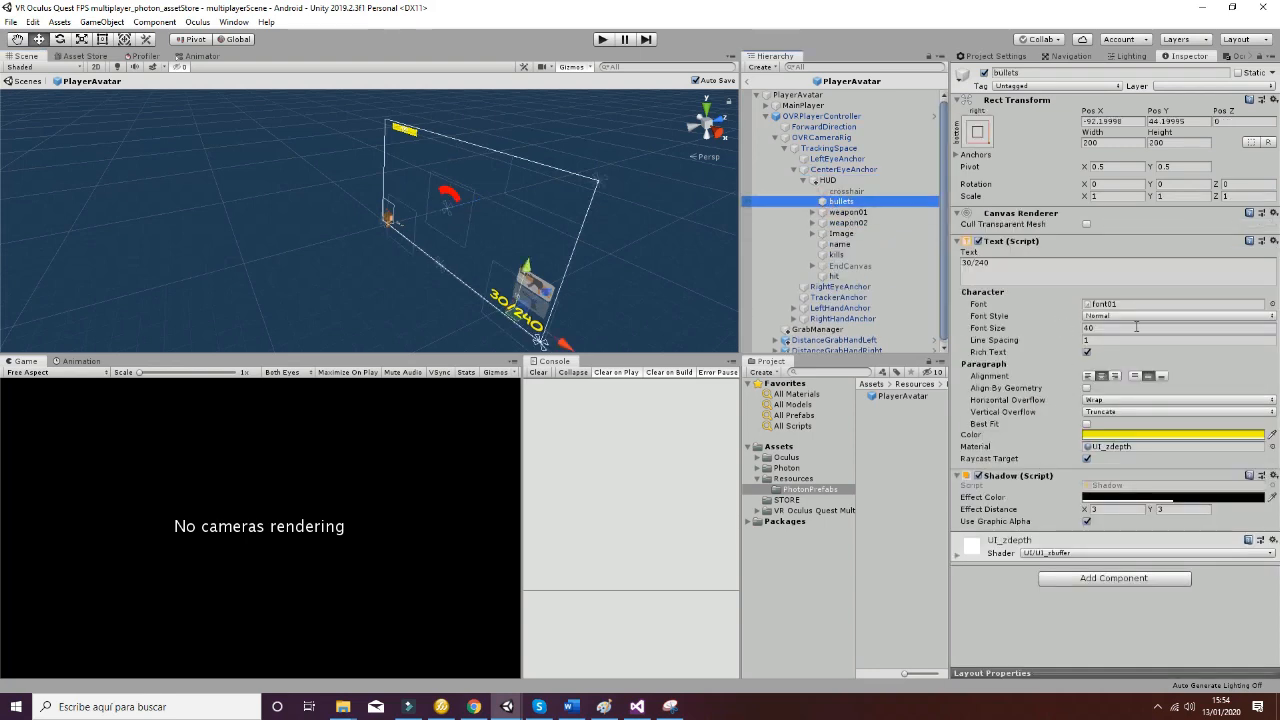
{"action": "left_click", "coordinate": [1125, 448]}
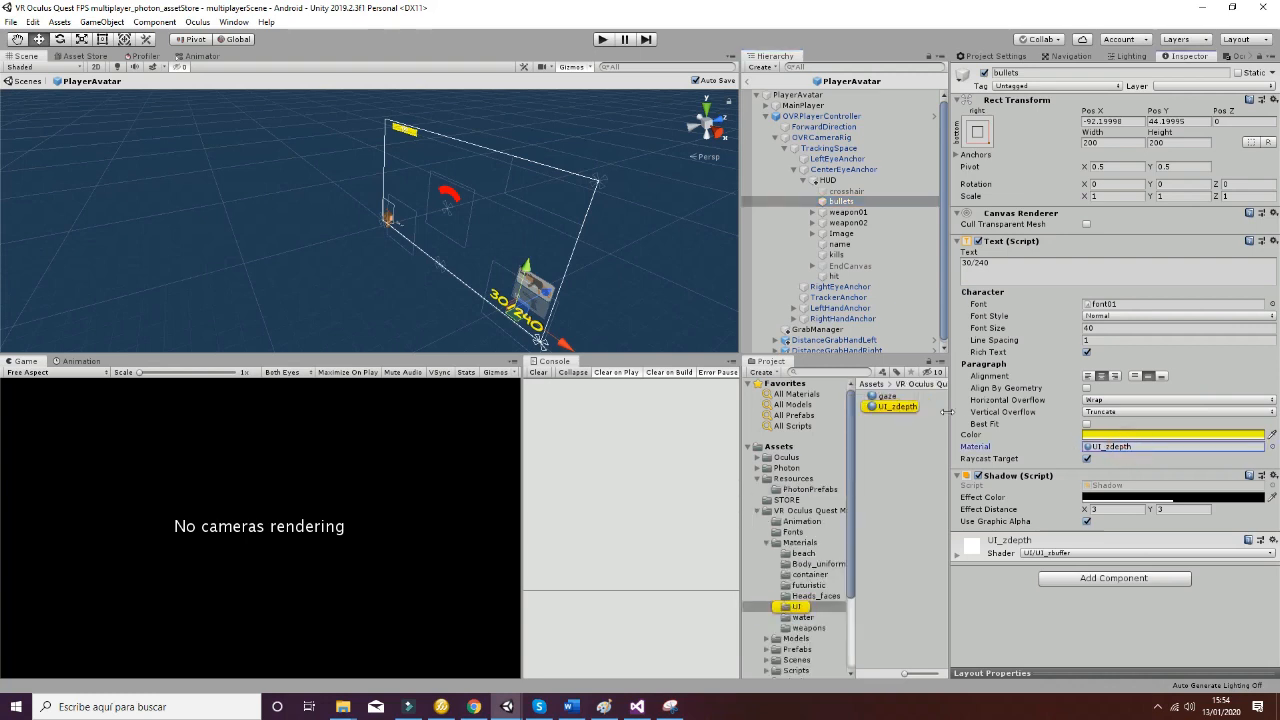
{"action": "left_click", "coordinate": [898, 407]}
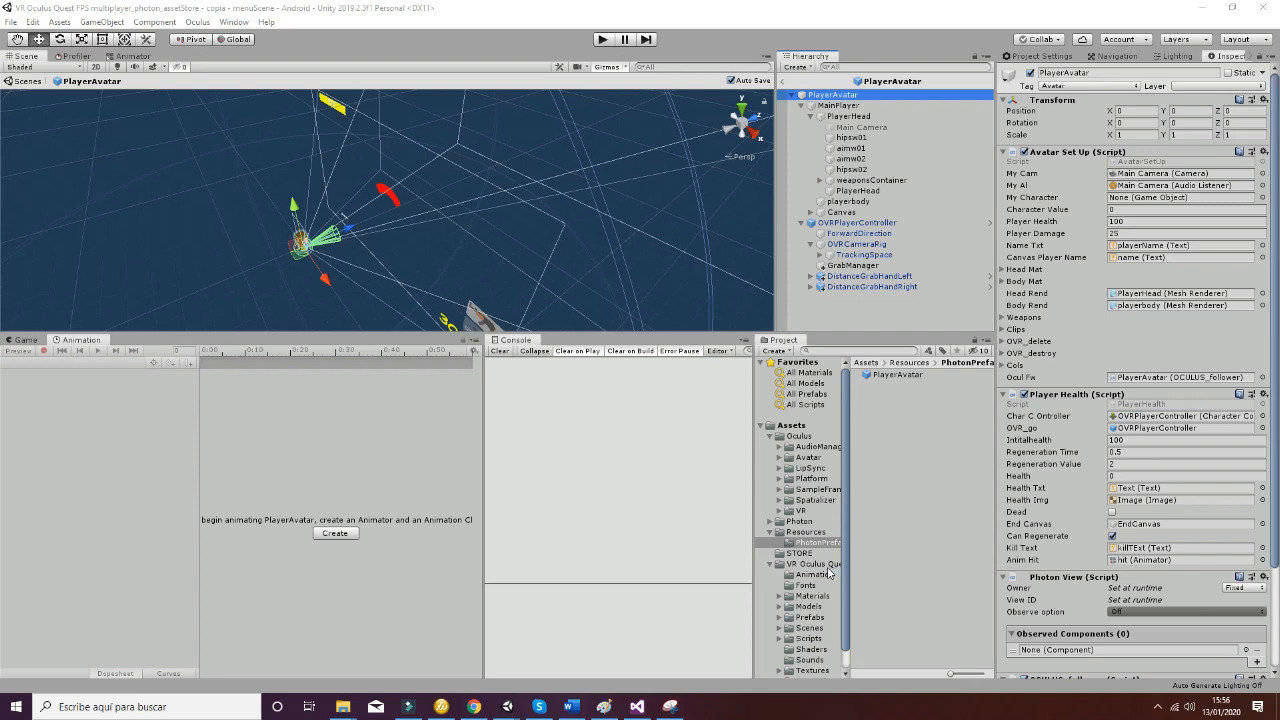
Step: Browse to the Photon folder inside Scripts and preview the PhotonRoom script
{"action": "scroll", "coordinate": [828, 572], "scroll_direction": "down", "scroll_amount": 1}
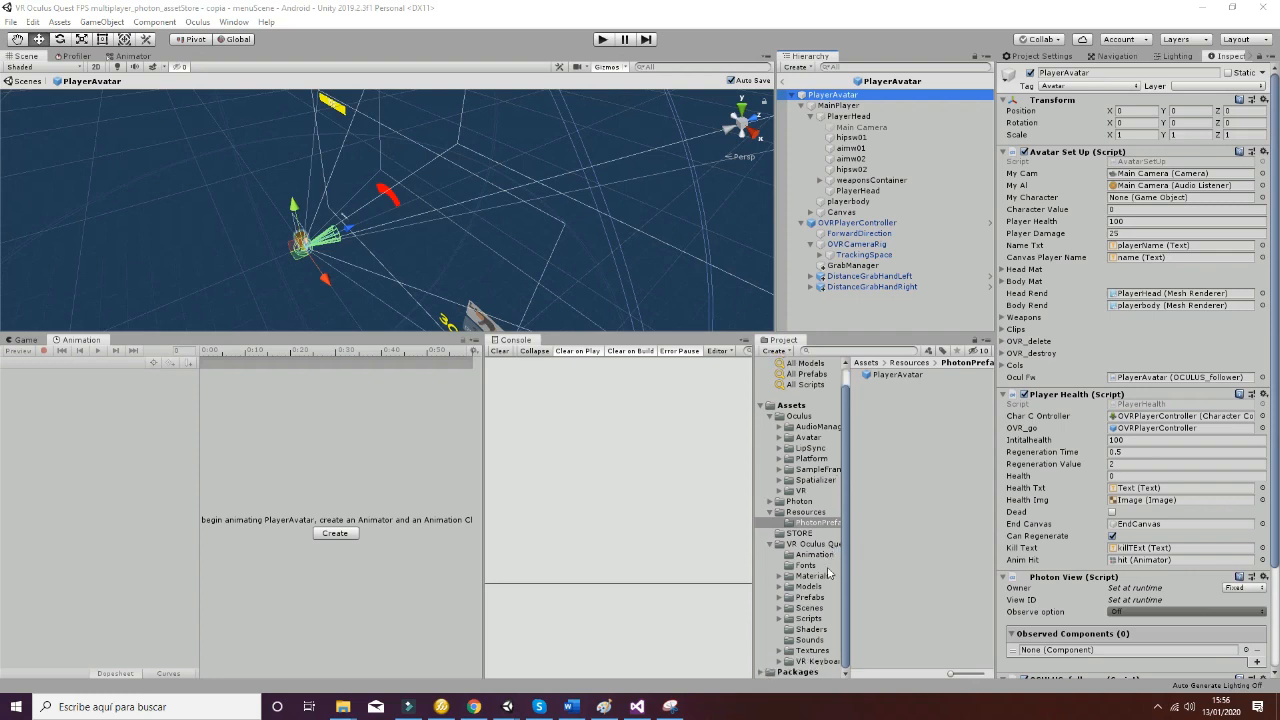
{"action": "left_click", "coordinate": [815, 618]}
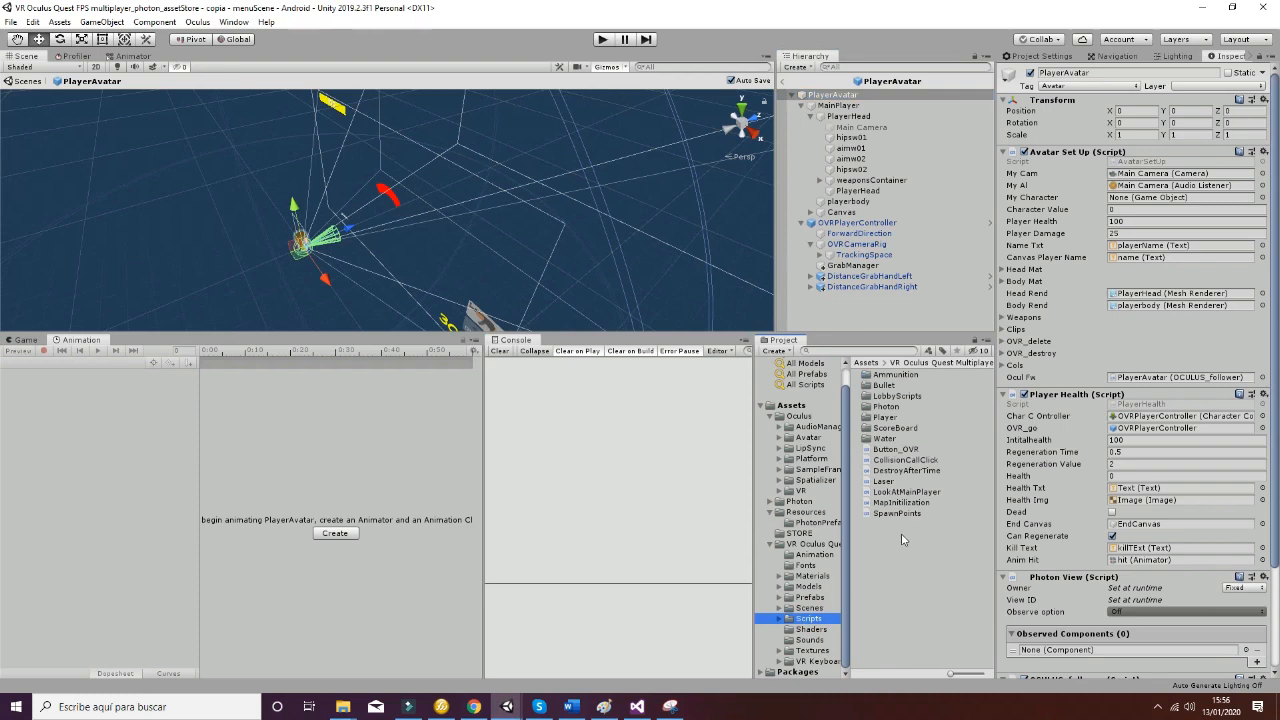
{"action": "left_click", "coordinate": [900, 398]}
{"action": "double_click", "coordinate": [893, 407]}
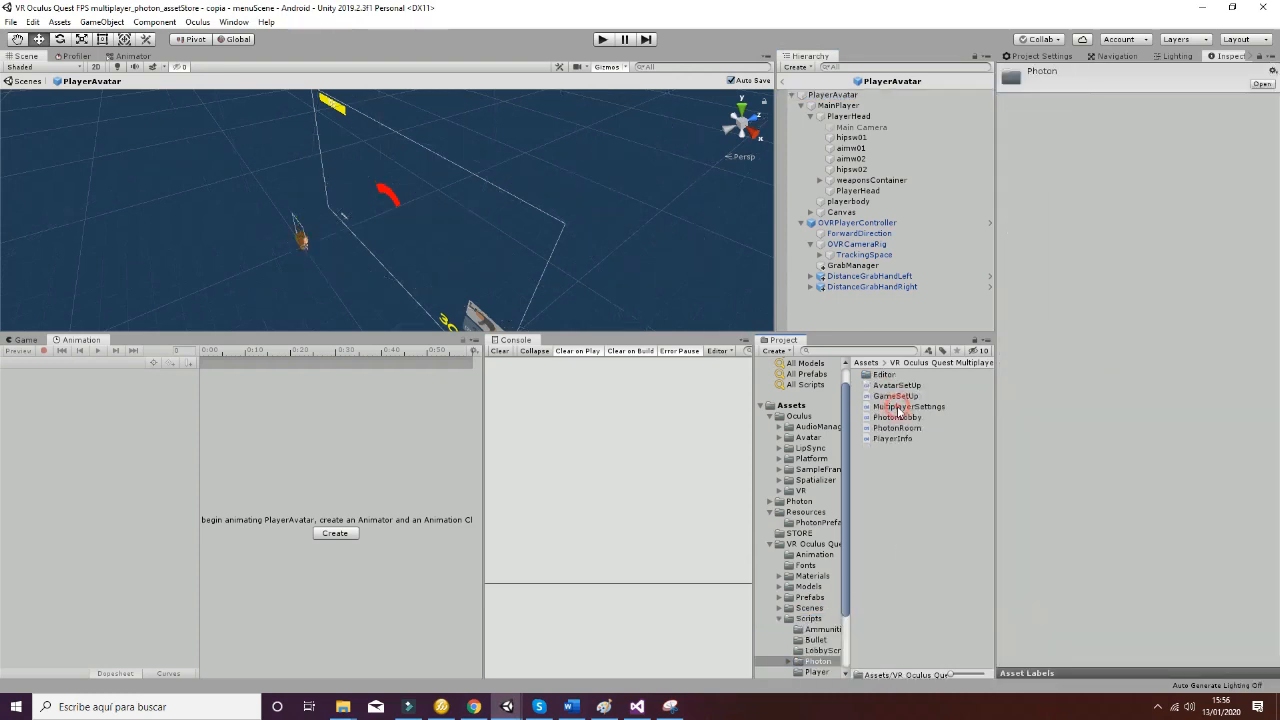
{"action": "left_click", "coordinate": [898, 428]}
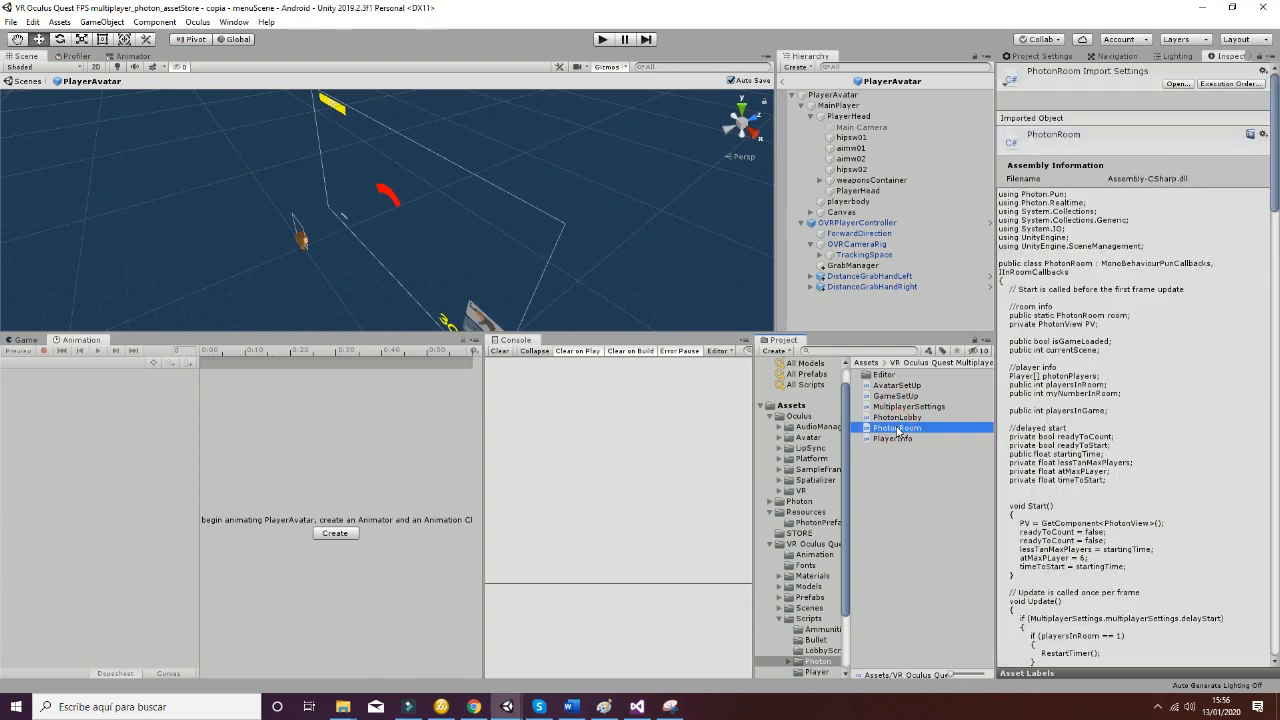
Step: Switch to Visual Studio and highlight the RPC_CreatePlayer method in PhotonRoom.cs
{"action": "left_click", "coordinate": [637, 706]}
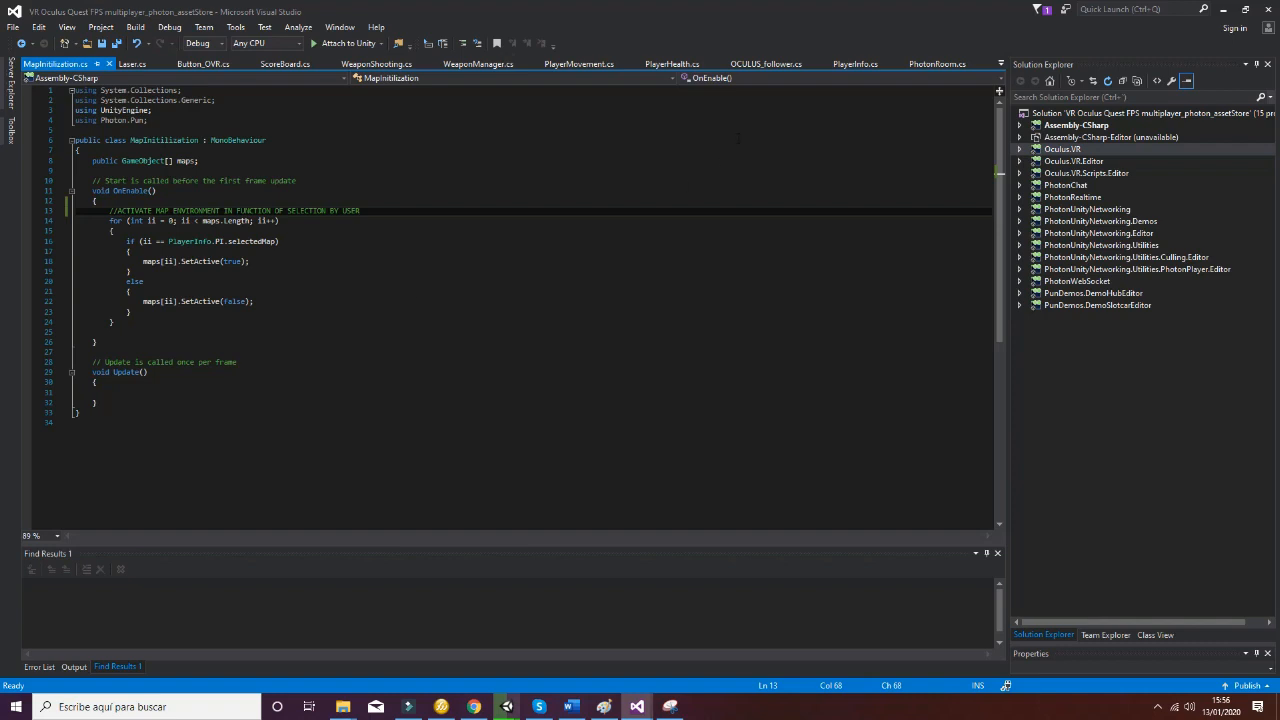
{"action": "left_click", "coordinate": [937, 63]}
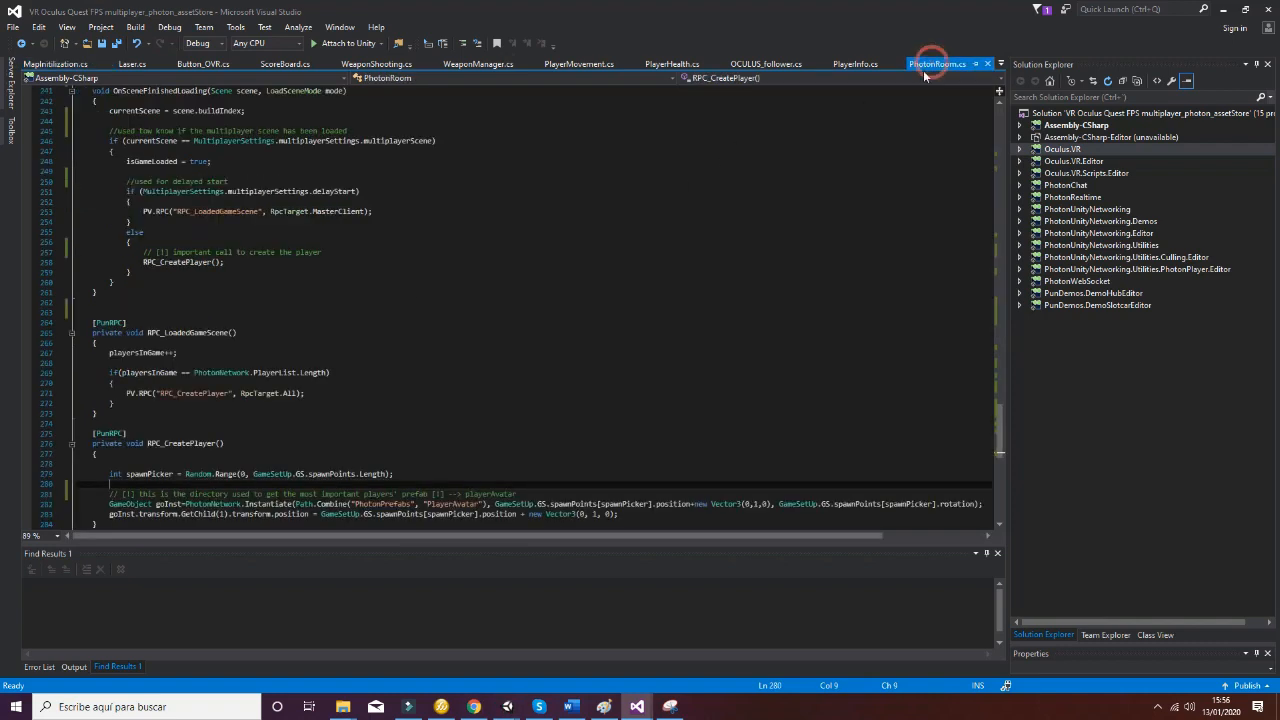
{"action": "scroll", "coordinate": [551, 349], "scroll_direction": "down", "scroll_amount": 2}
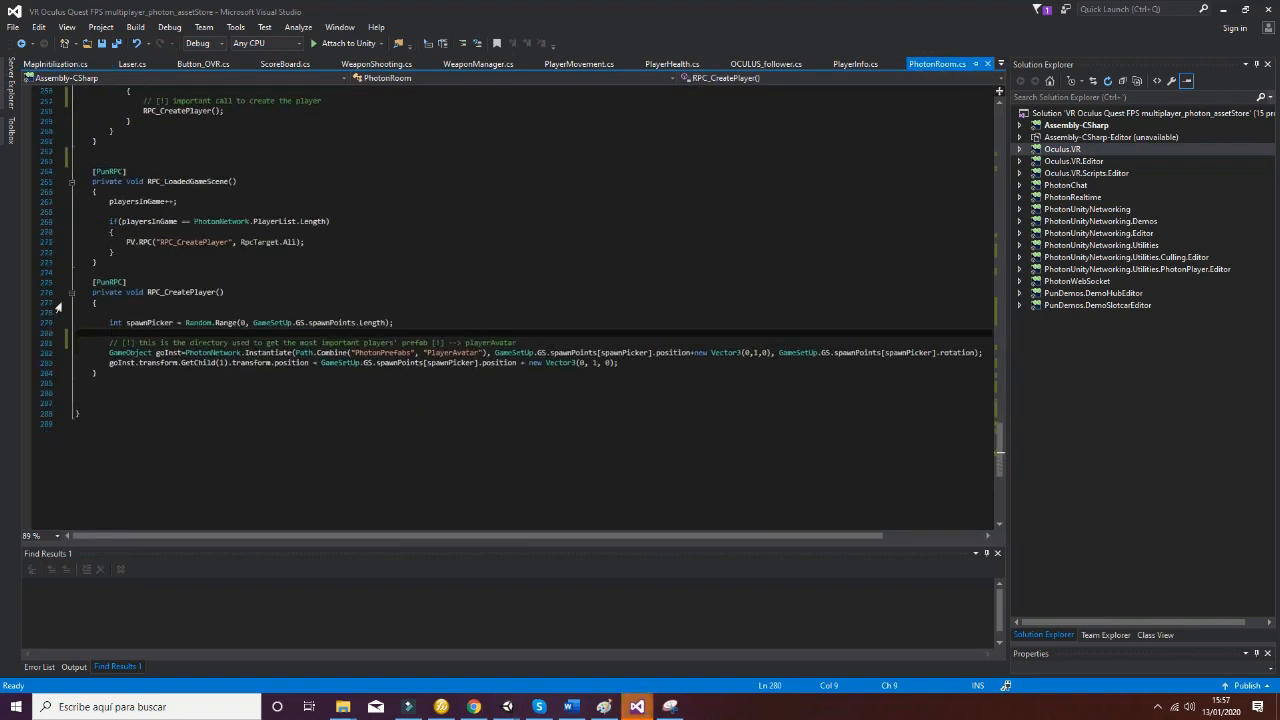
{"action": "left_click_drag", "start_coordinate": [88, 292], "coordinate": [148, 383]}
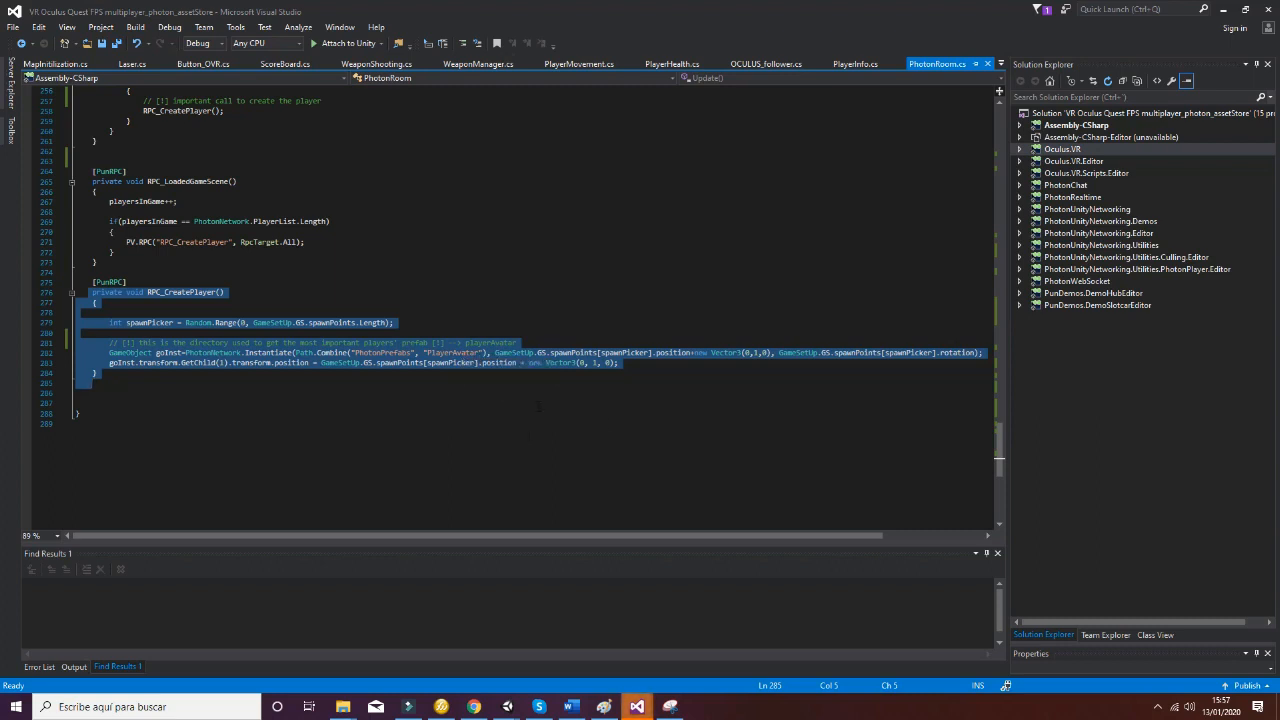
Step: Switch back to the multiplayerScene project in Unity, view the avatar up close, and inspect the OVRCameraRig components
{"action": "left_click", "coordinate": [507, 705]}
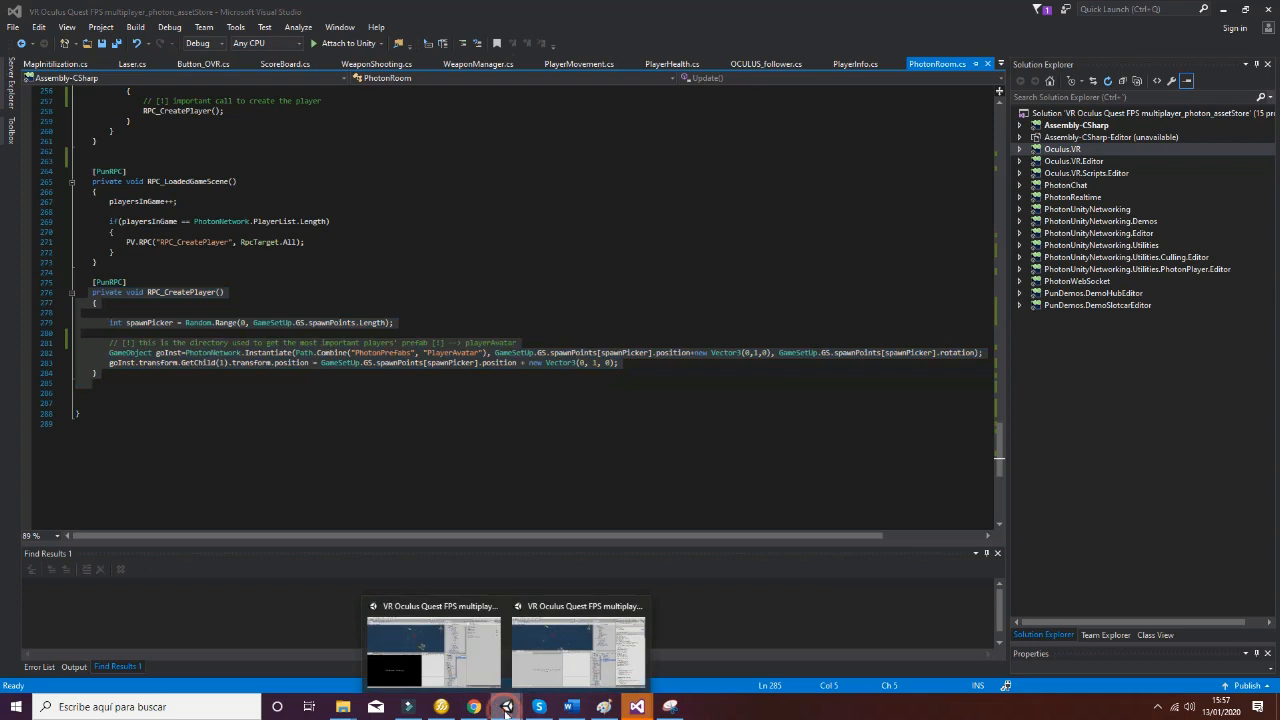
{"action": "left_click", "coordinate": [472, 664]}
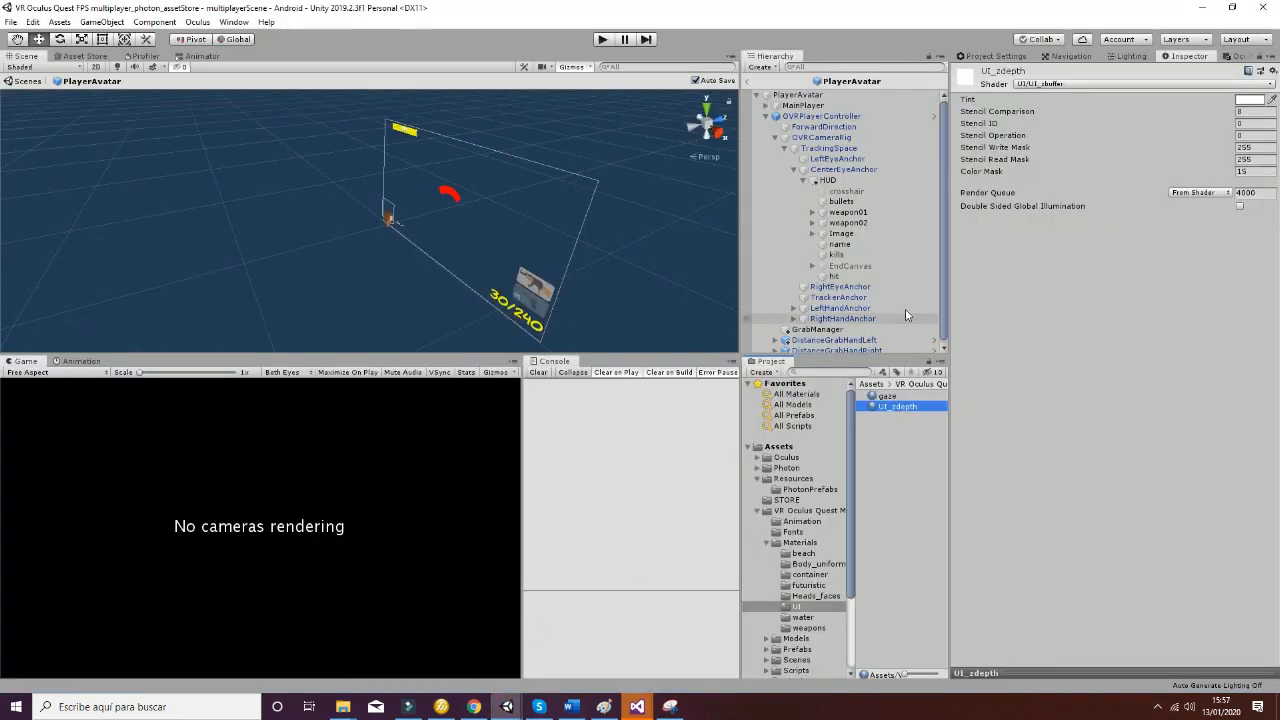
{"action": "double_click", "coordinate": [853, 117]}
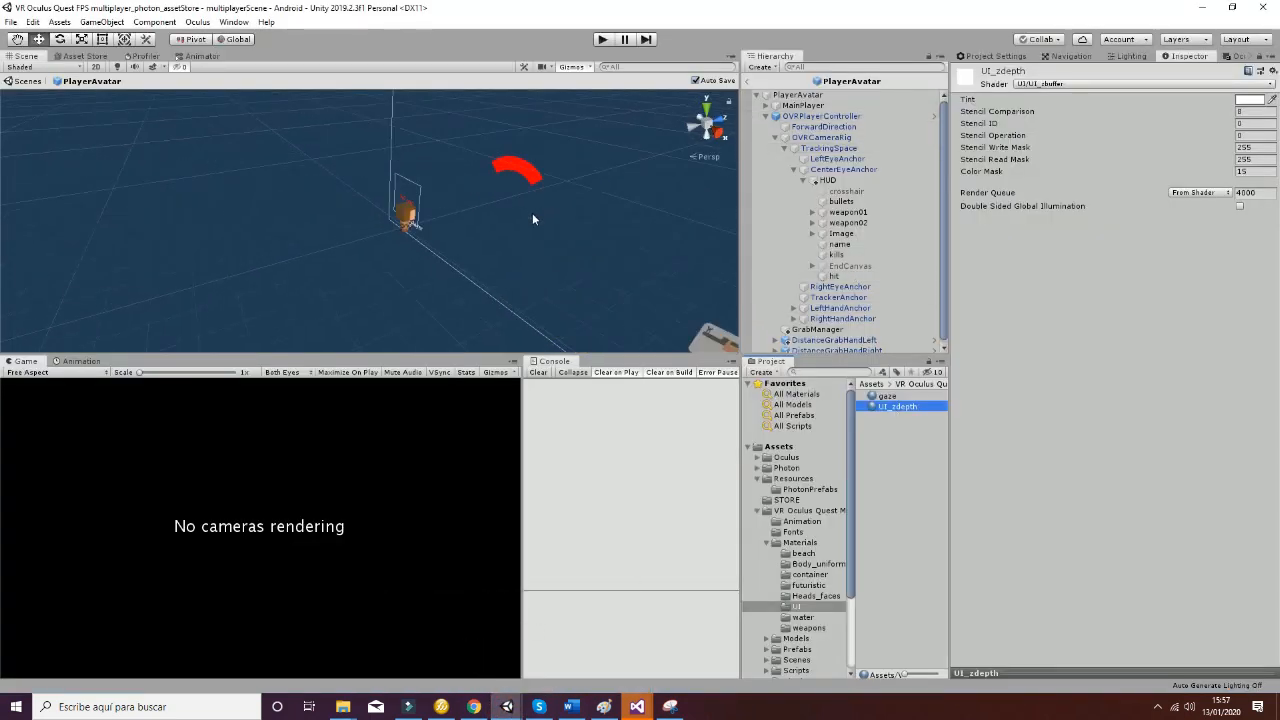
{"action": "scroll", "coordinate": [532, 213], "scroll_direction": "up", "scroll_amount": 3}
{"action": "right_click_drag", "start_coordinate": [580, 231], "coordinate": [452, 241]}
{"action": "middle_click_drag", "start_coordinate": [565, 251], "coordinate": [354, 236]}
{"action": "scroll", "coordinate": [354, 236], "scroll_direction": "down", "scroll_amount": 4}
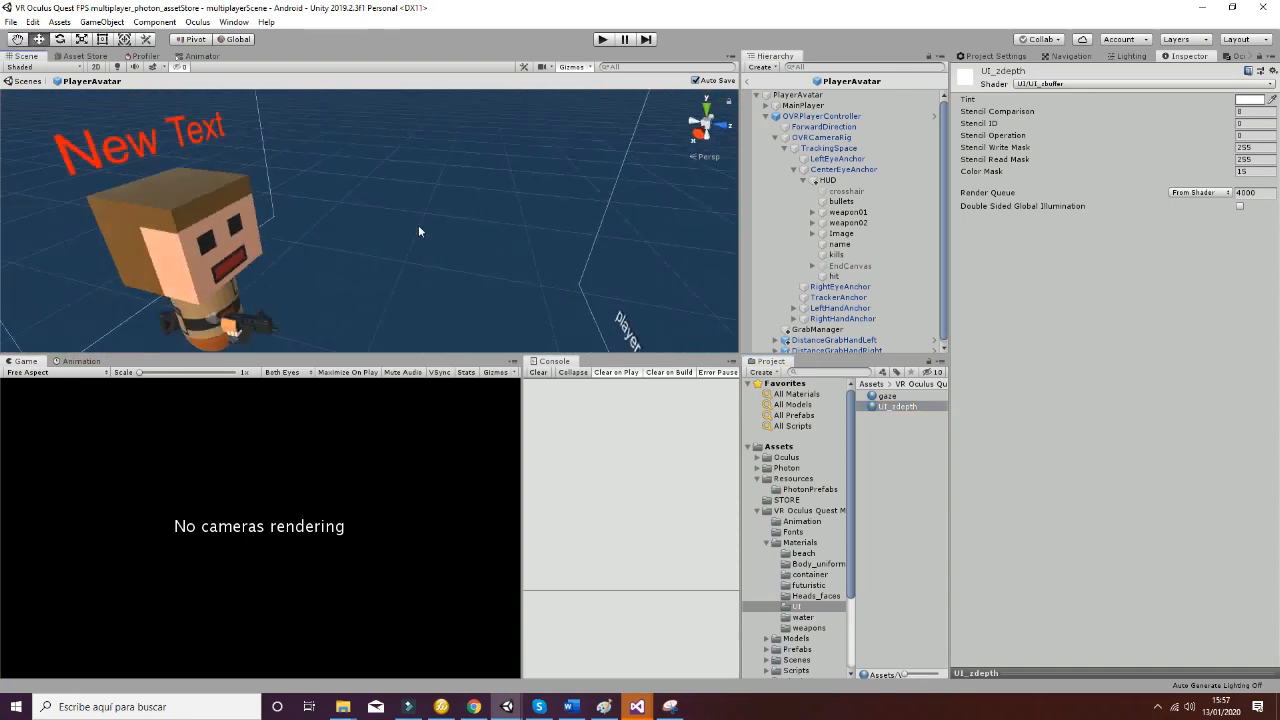
{"action": "left_click", "coordinate": [790, 138]}
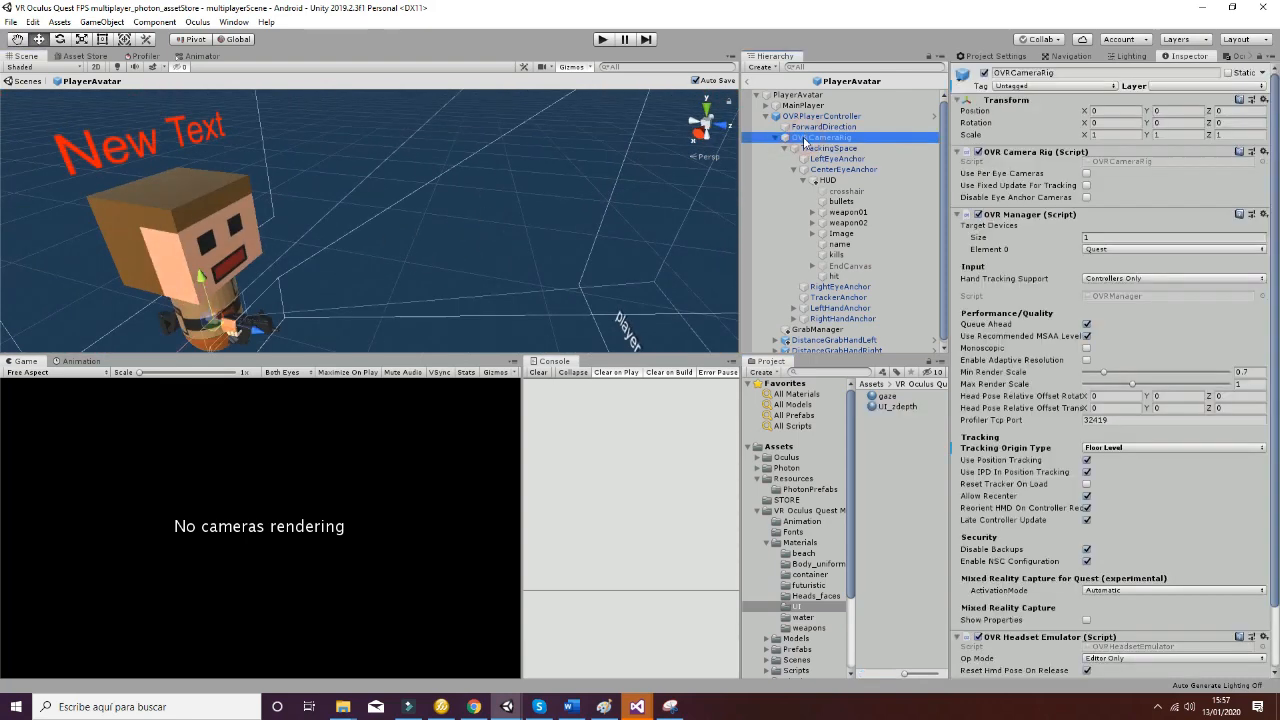
Step: Collapse the OVRPlayerController branch and add a 3D sphere as a child of the PlayerHead object directly under MainPlayer
{"action": "left_click", "coordinate": [777, 138]}
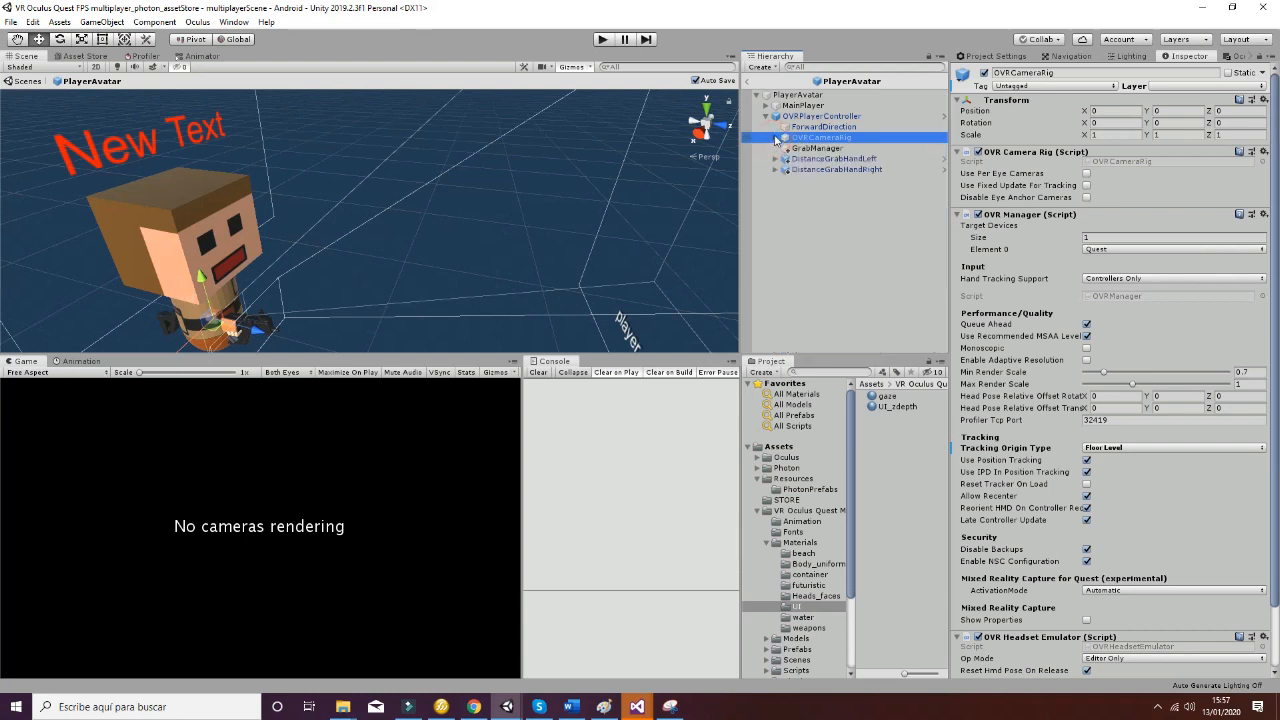
{"action": "left_click", "coordinate": [766, 116]}
{"action": "left_click", "coordinate": [766, 106]}
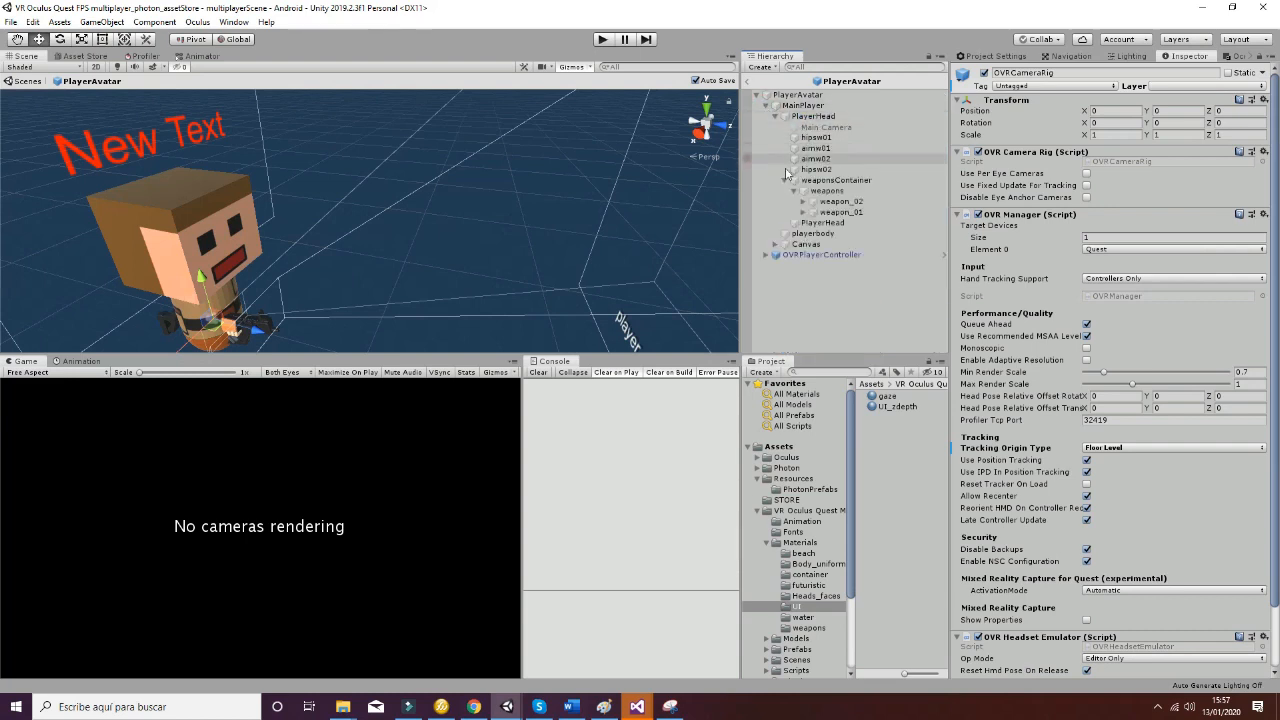
{"action": "left_click", "coordinate": [813, 117]}
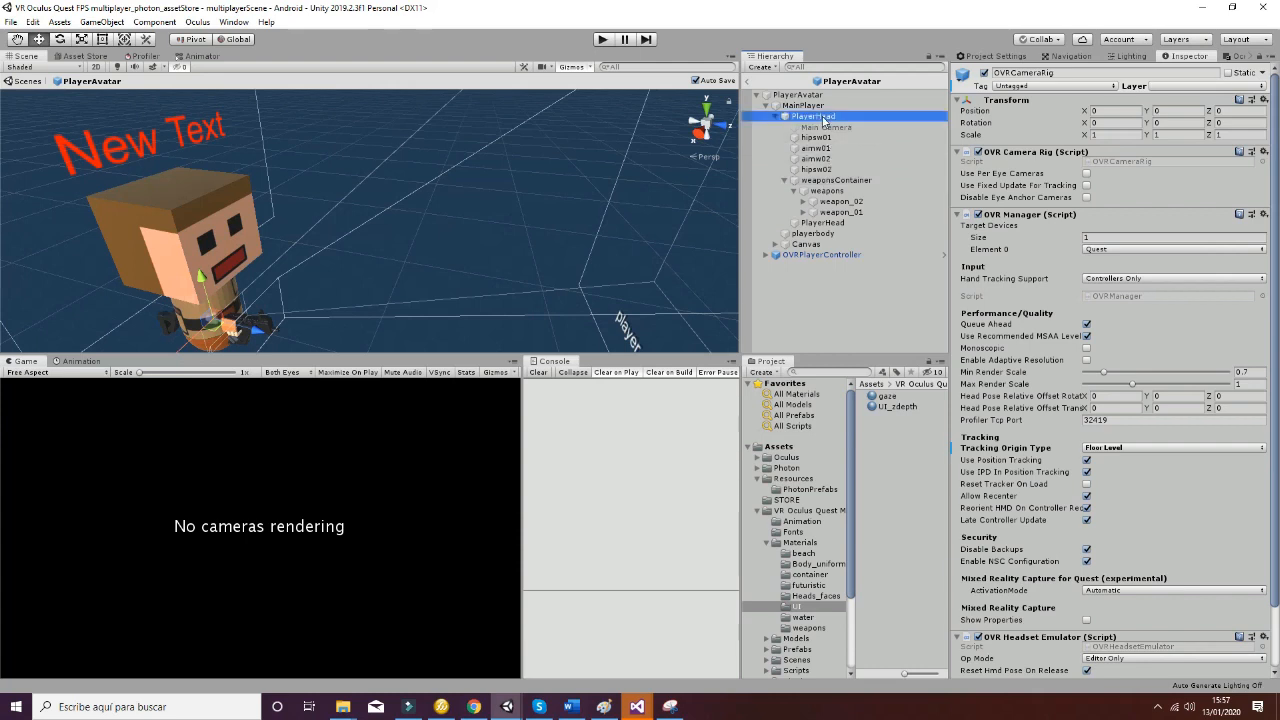
{"action": "right_click", "coordinate": [815, 121]}
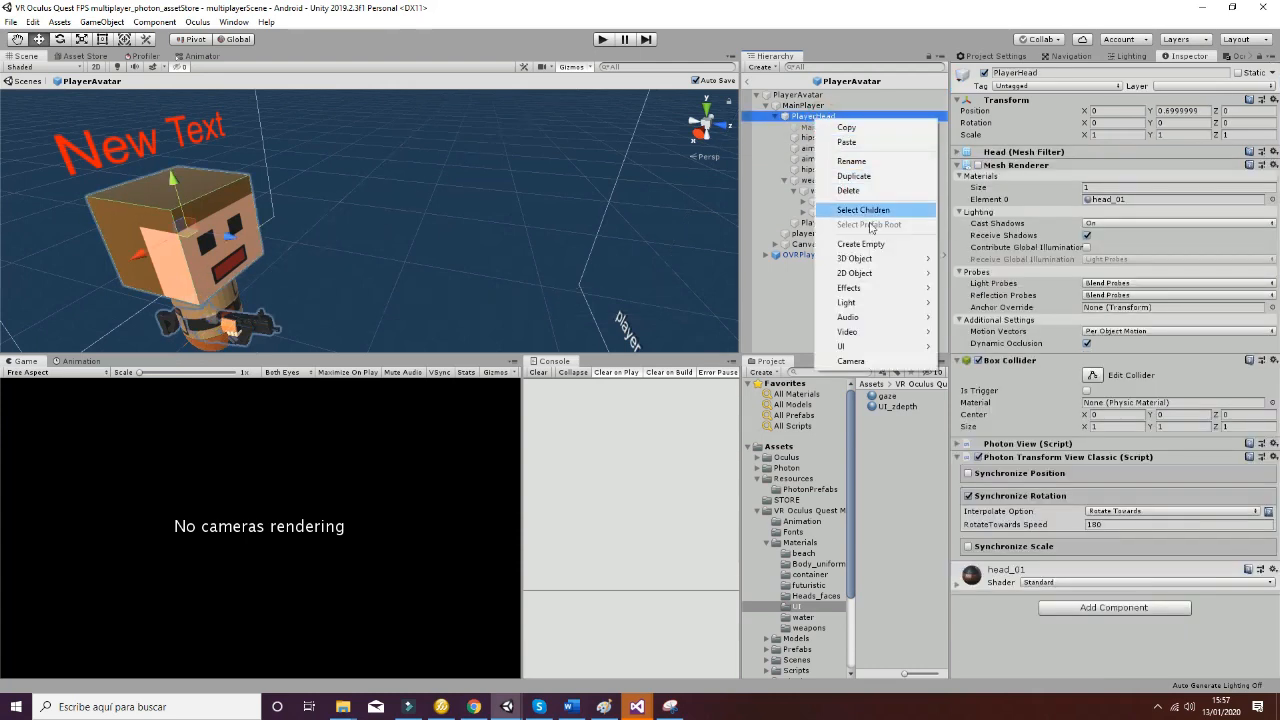
{"action": "mouse_move", "coordinate": [878, 262]}
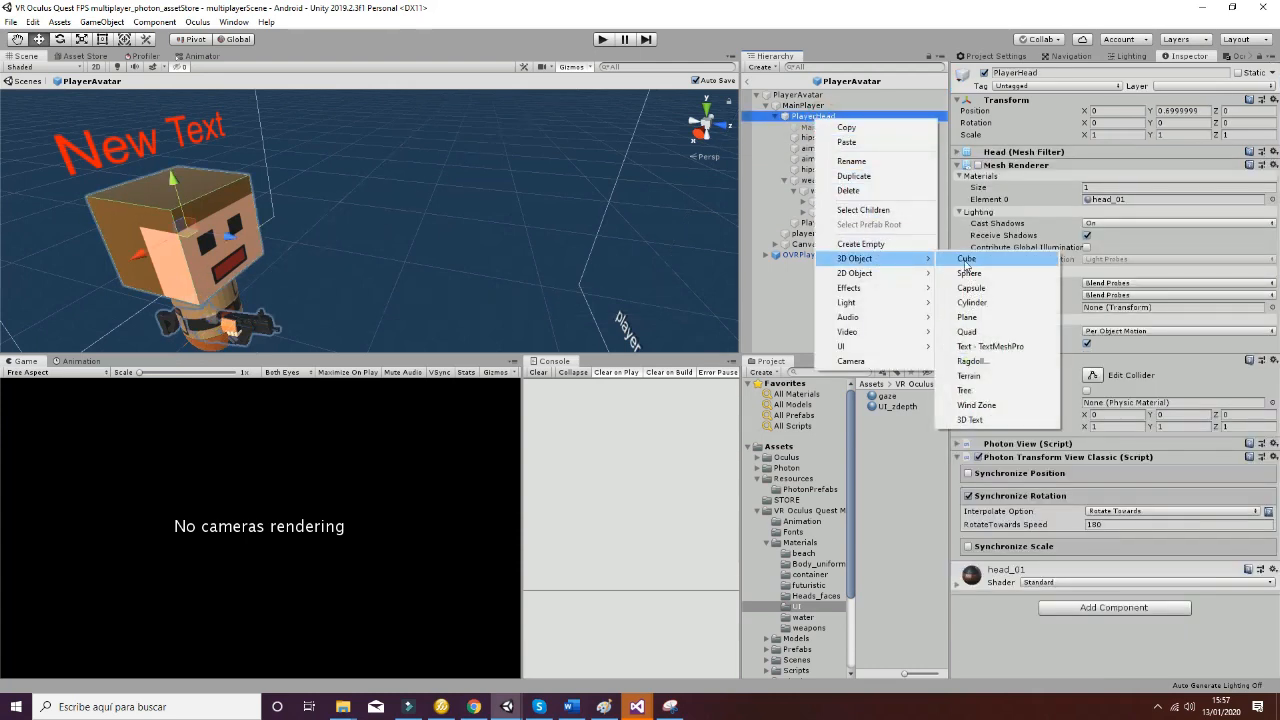
{"action": "left_click", "coordinate": [967, 273]}
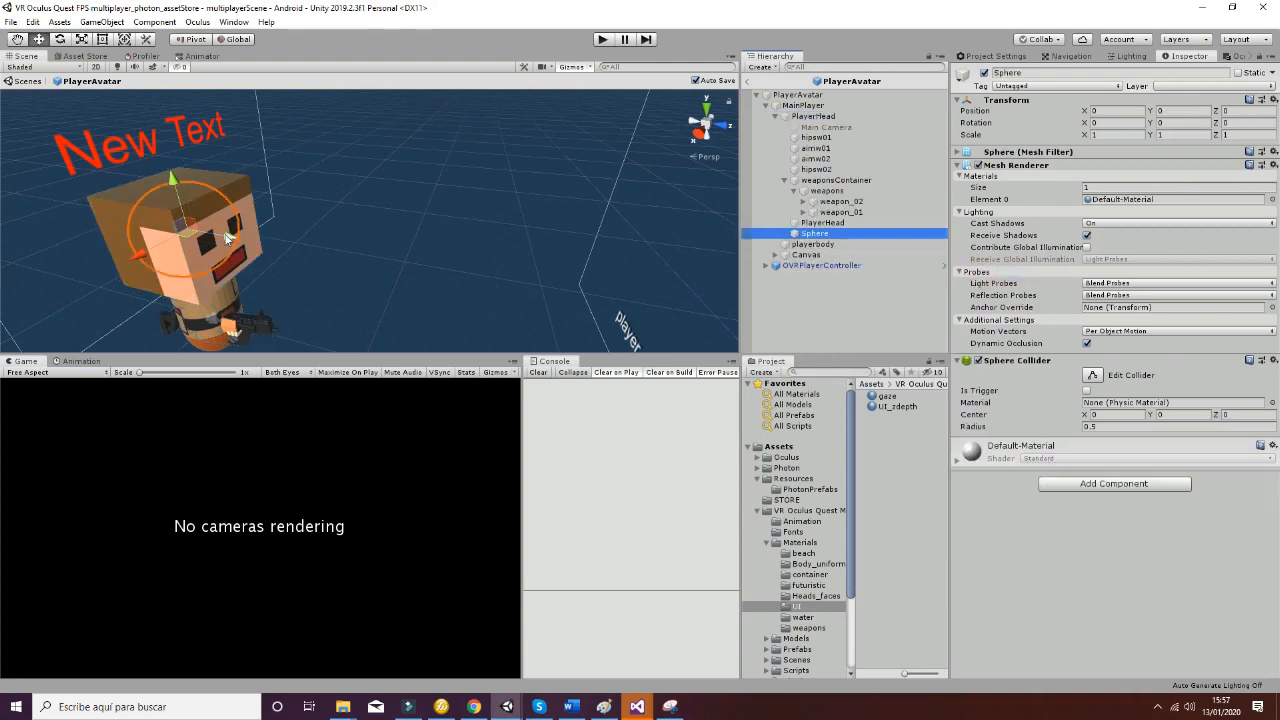